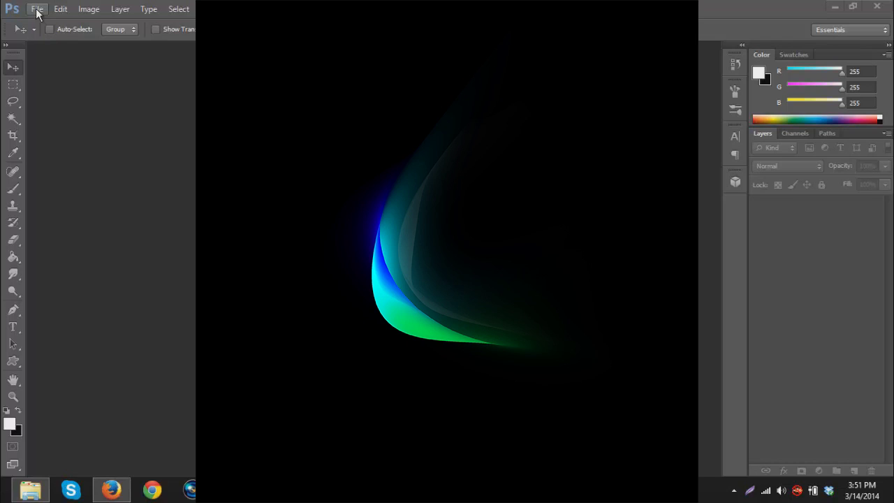
# - Create a new white Untitled-1 document, 3000 px wide by 3000 px high
pyautogui.click(37, 9)
pyautogui.click(28, 20)
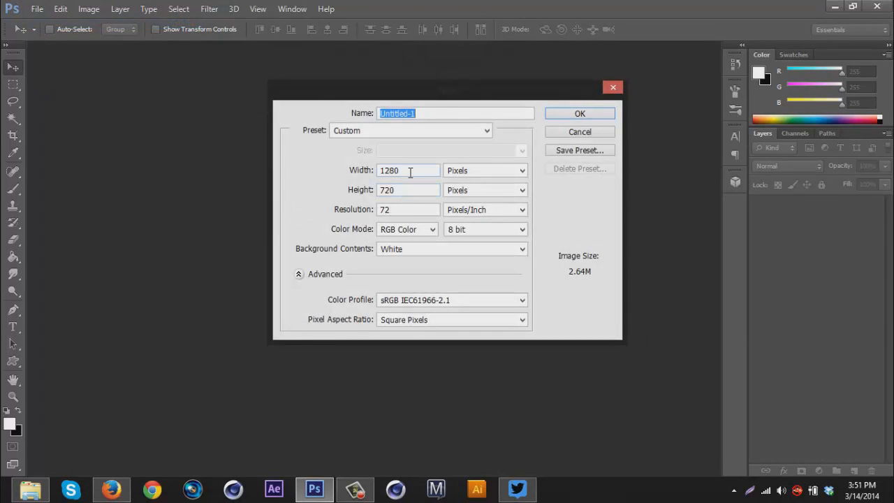
pyautogui.moveTo(413, 170); pyautogui.dragTo(318, 169)
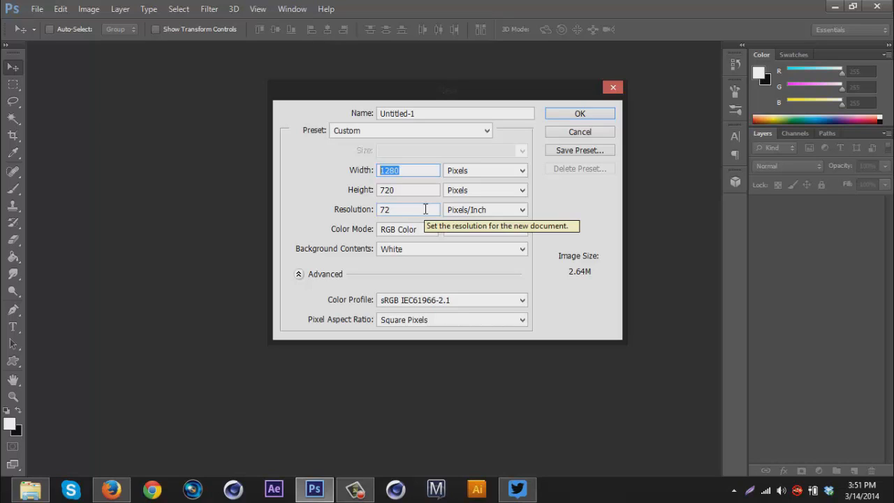
pyautogui.write('300')
pyautogui.press('Tab')
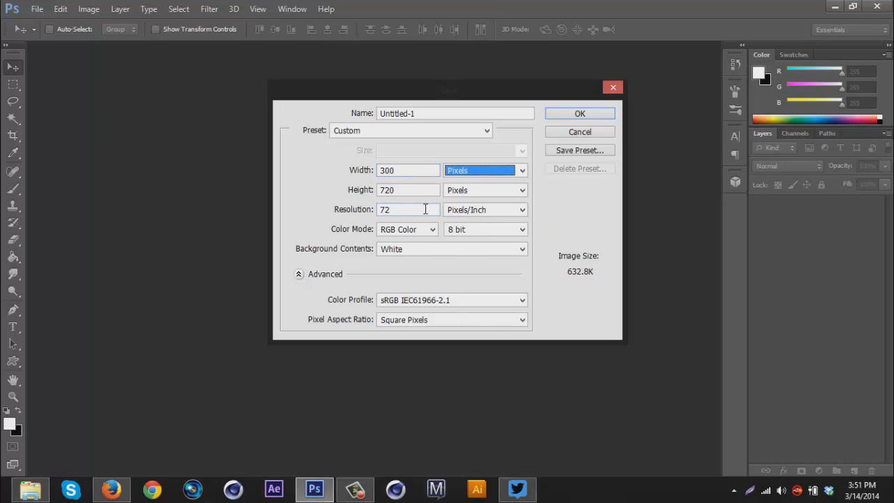
pyautogui.click(415, 165)
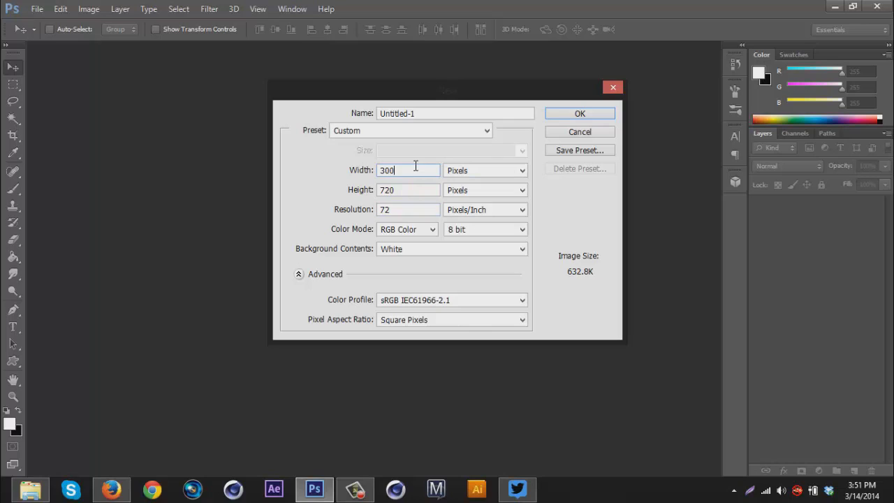
pyautogui.write('0')
pyautogui.click(358, 190)
pyautogui.write('3000')
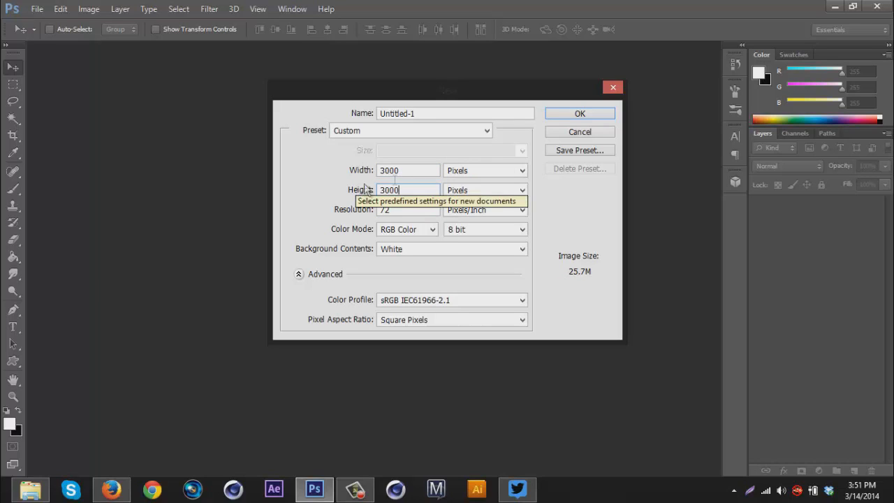
pyautogui.click(577, 114)
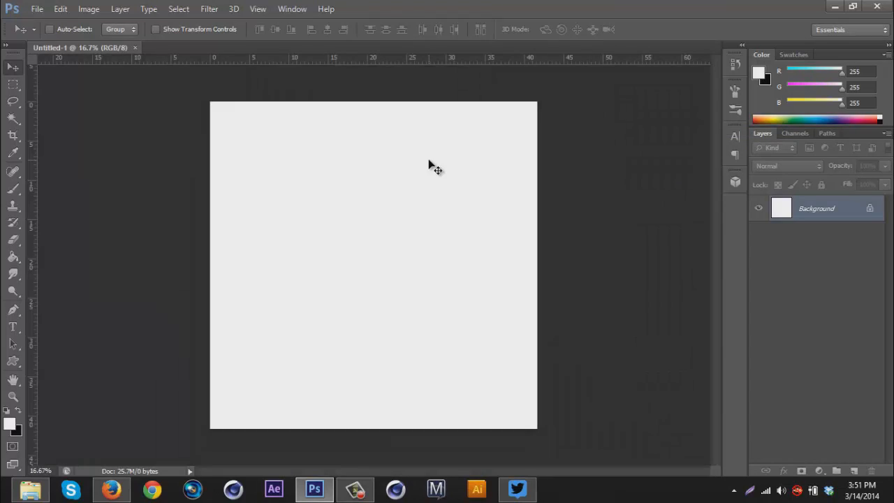
# - Unlock the Background as Layer 0 and darken it to black with Lightness -100
pyautogui.doubleClick(851, 218)
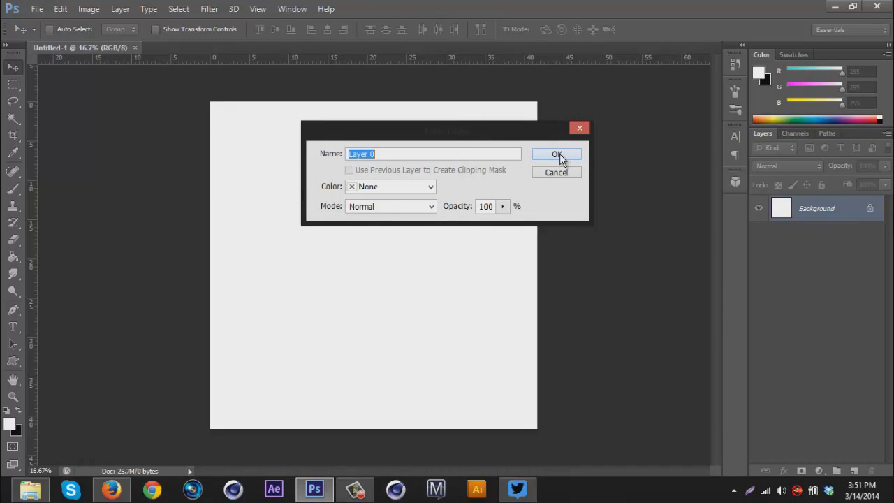
pyautogui.click(559, 155)
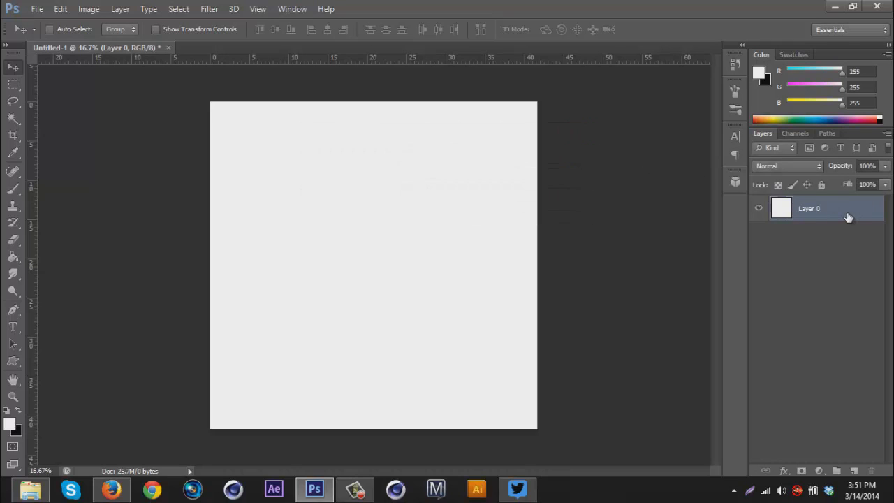
pyautogui.hotkey('ctrl', 'u')
pyautogui.moveTo(722, 330); pyautogui.dragTo(657, 329)
pyautogui.click(861, 203)
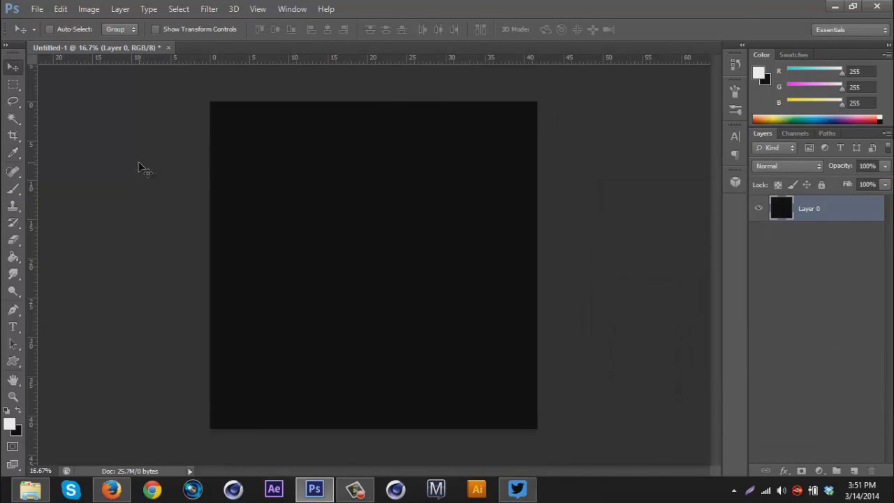
# - Ready a soft 1057 px brush with pure red foreground, undoing a test dab
pyautogui.click(12, 190)
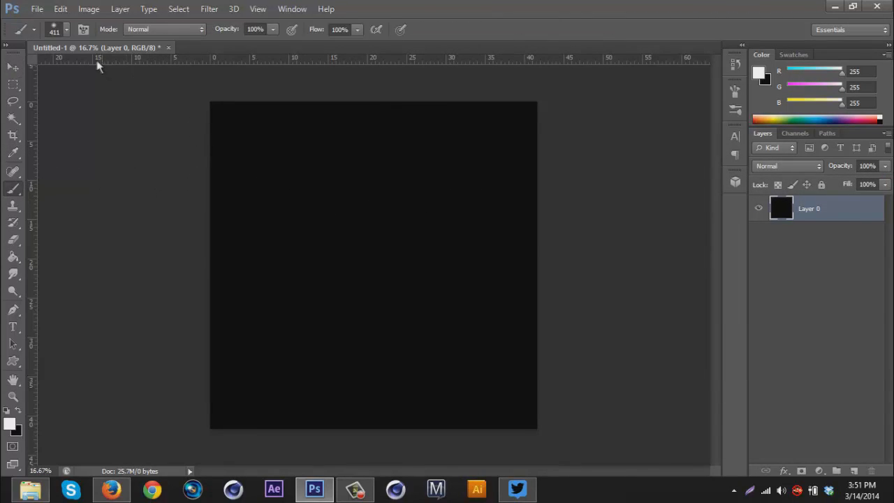
pyautogui.click(66, 29)
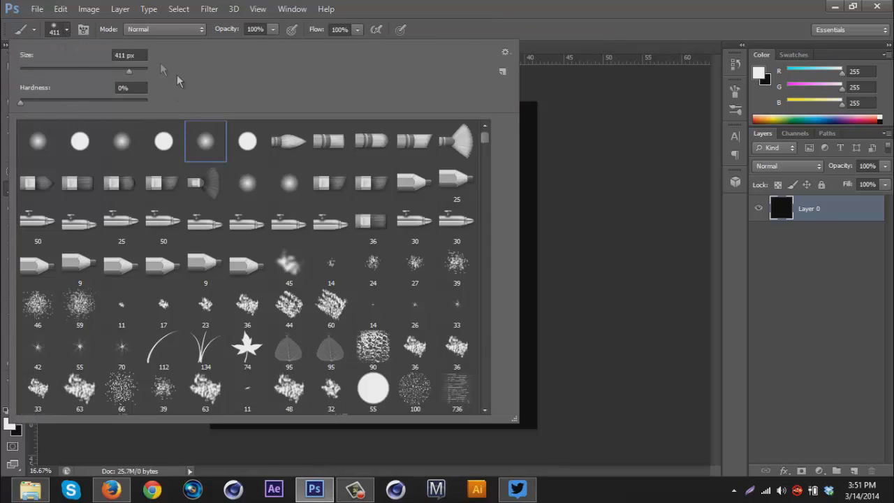
pyautogui.moveTo(130, 72); pyautogui.dragTo(138, 76)
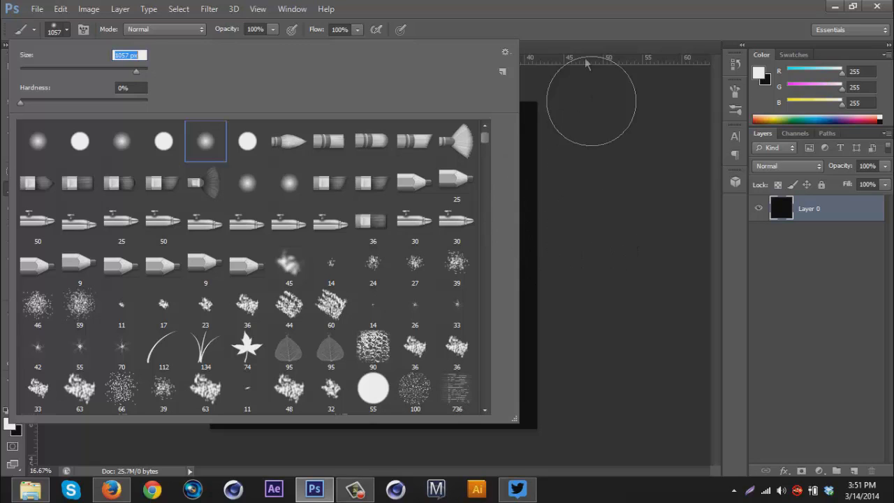
pyautogui.click(580, 29)
pyautogui.click(9, 424)
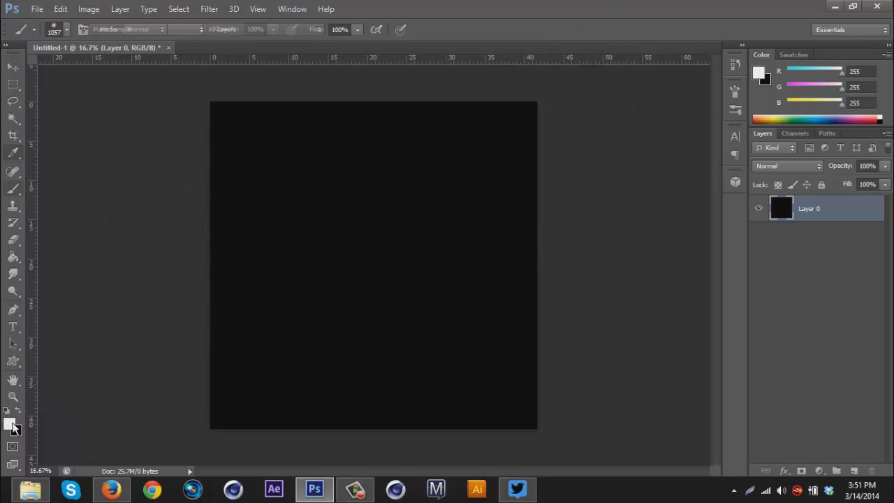
pyautogui.click(738, 138)
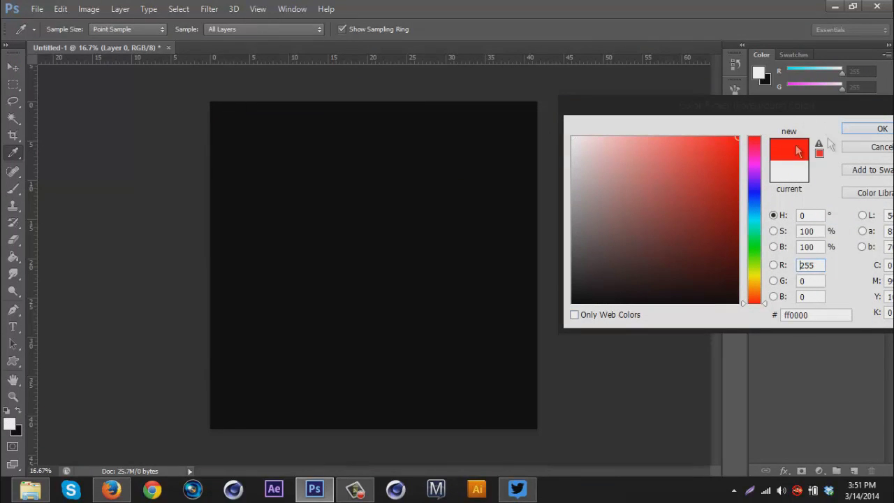
pyautogui.click(854, 129)
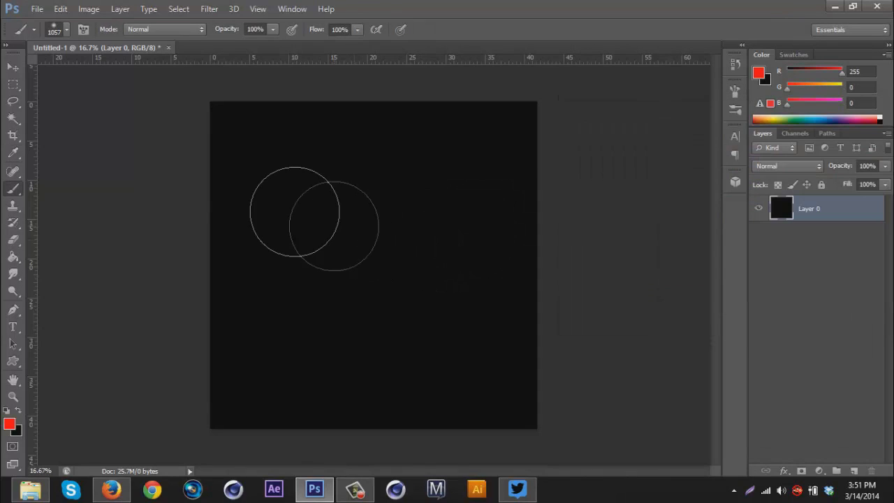
pyautogui.click(290, 211)
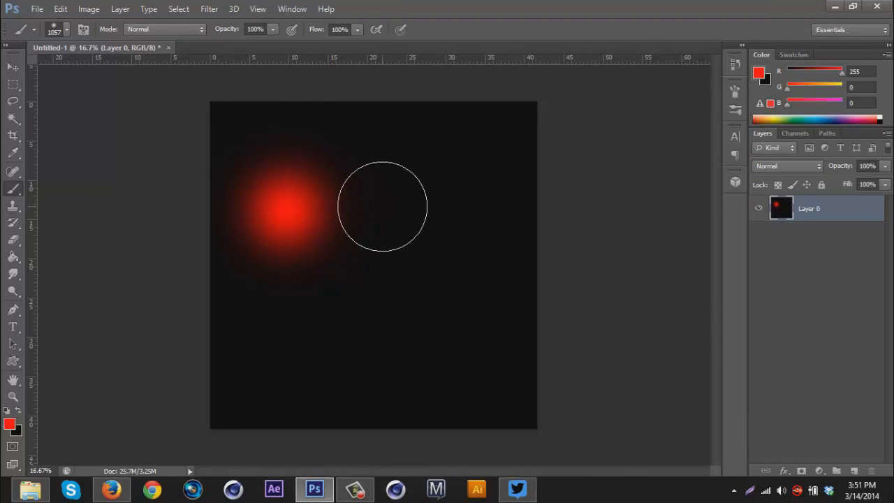
pyautogui.hotkey('ctrl', 'z')
# - On a new Layer 1, paint a soft red glow and duplicate it twice, offsetting one copy
pyautogui.click(854, 471)
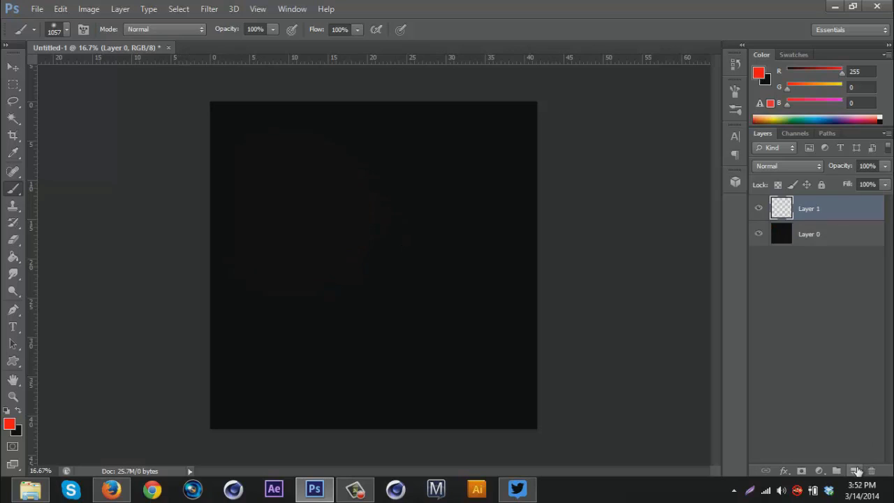
pyautogui.click(305, 200)
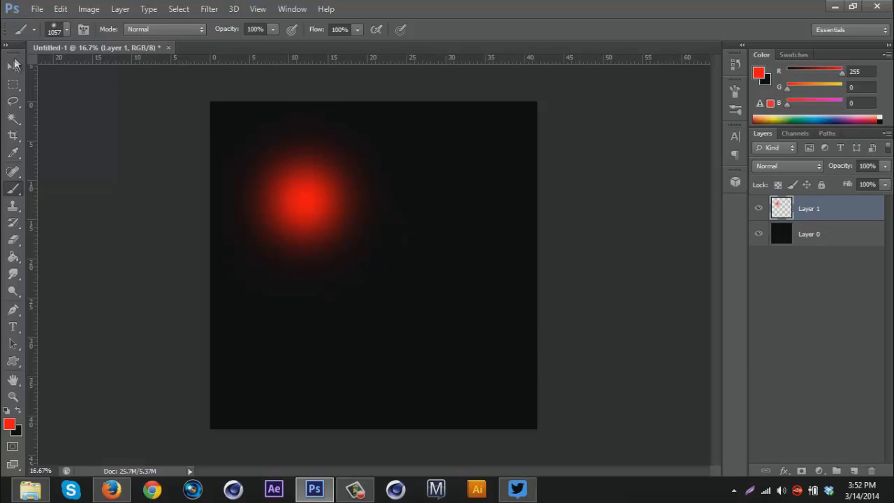
pyautogui.click(12, 67)
pyautogui.hotkey('ctrl', 'j')
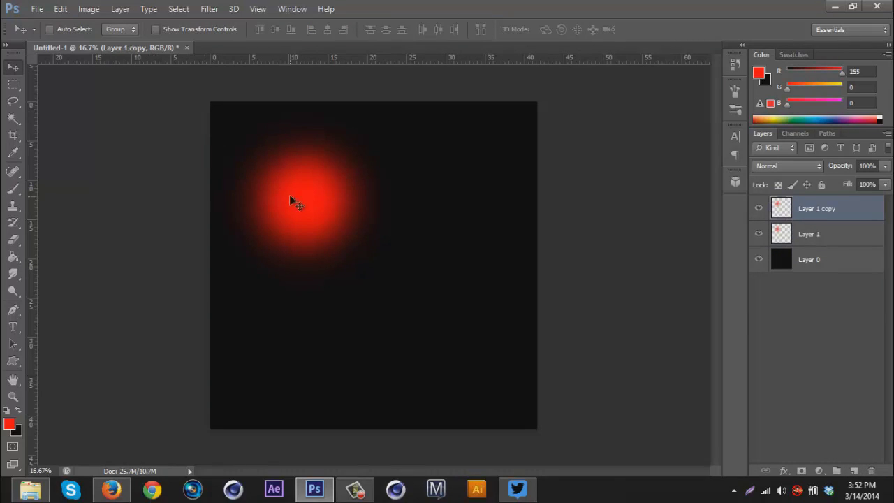
pyautogui.moveTo(289, 194); pyautogui.dragTo(313, 258)
pyautogui.hotkey('ctrl', 'j')
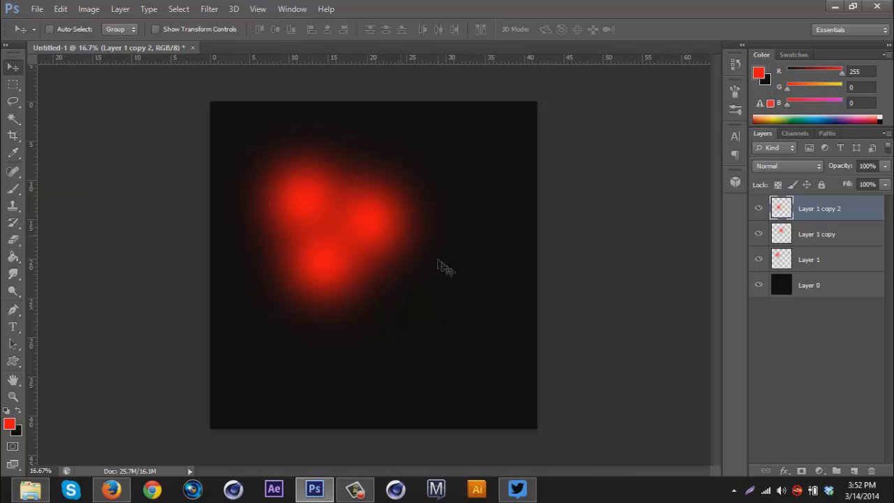
# - Shift Layer 1 copy to yellow-green with Hue +76
pyautogui.click(859, 234)
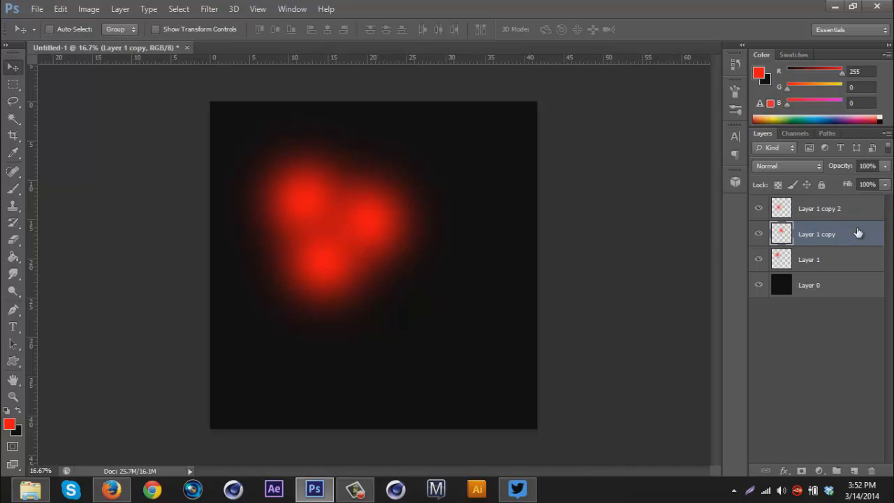
pyautogui.hotkey('ctrl', 'u')
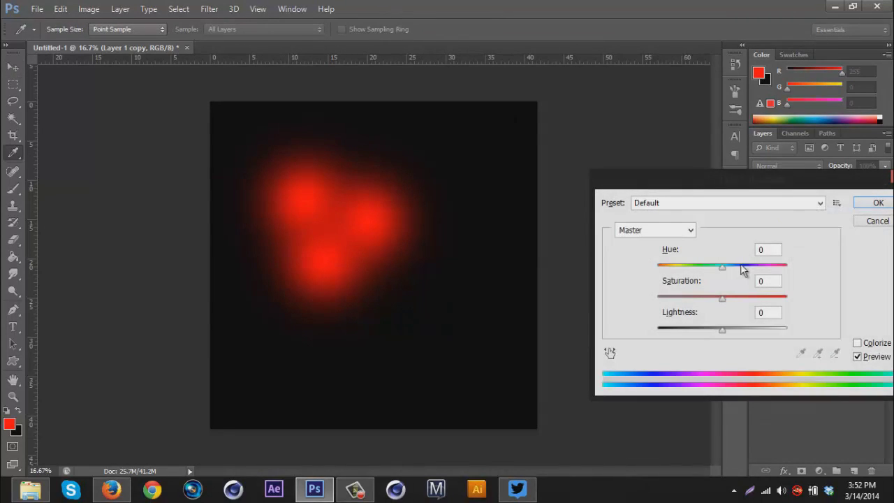
pyautogui.moveTo(724, 268); pyautogui.dragTo(765, 272)
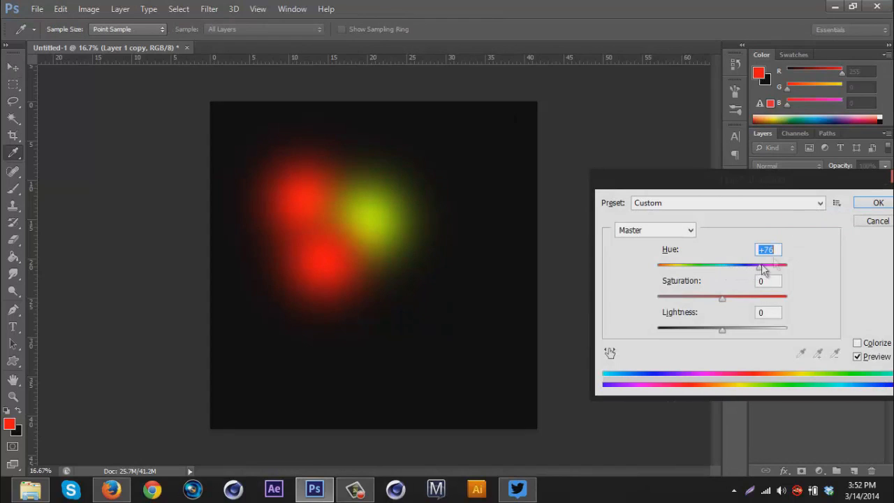
pyautogui.click(879, 203)
# - Turn Layer 1 copy 2 blue-violet with Hue -98 and select all three glow layers
pyautogui.click(827, 209)
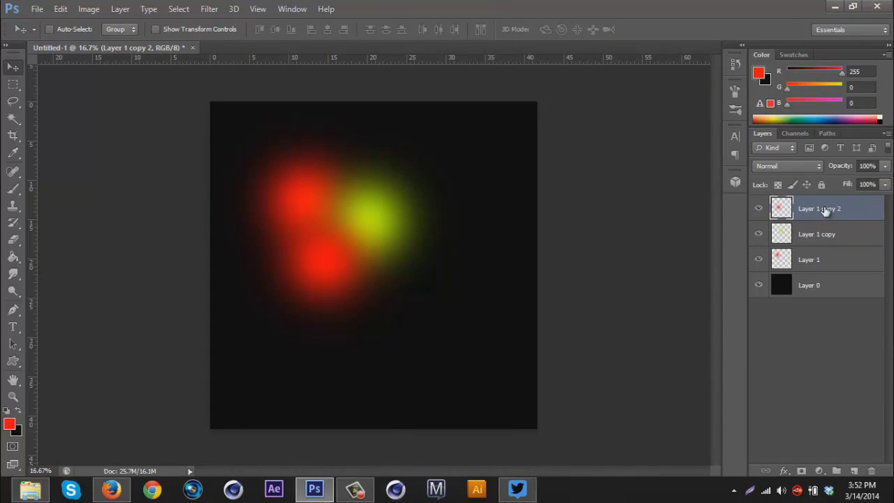
pyautogui.hotkey('ctrl', 'u')
pyautogui.moveTo(697, 266); pyautogui.dragTo(679, 270)
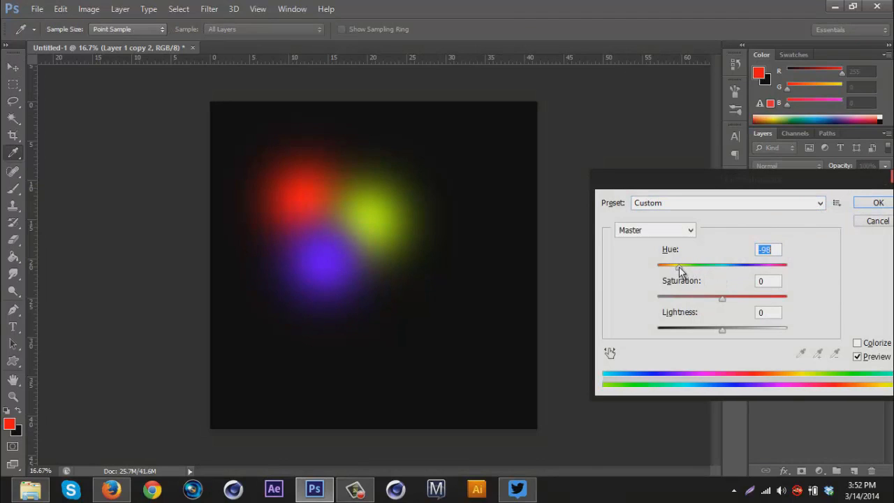
pyautogui.click(877, 202)
pyautogui.press('v')
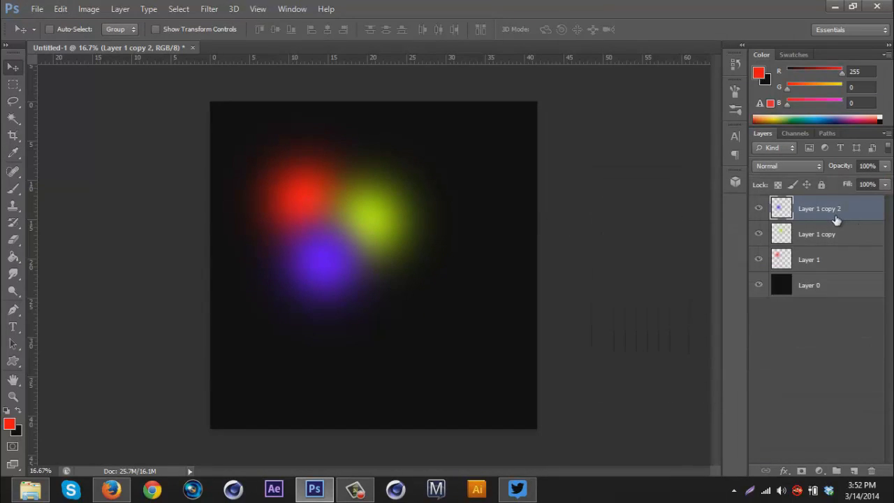
pyautogui.keyDown('shift'); pyautogui.click(836, 253); pyautogui.keyUp('shift')
# - Merge the three glow layers into one and move it down and right
pyautogui.rightClick(834, 252)
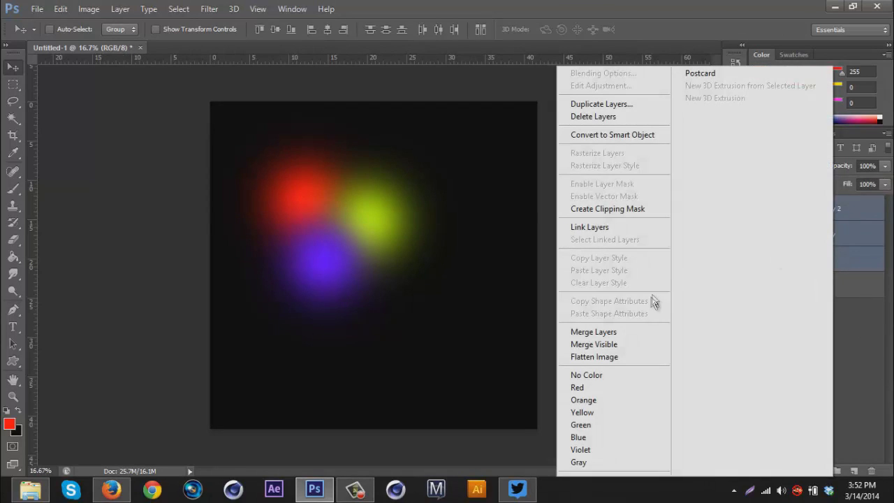
pyautogui.click(613, 330)
pyautogui.moveTo(386, 189); pyautogui.dragTo(414, 220)
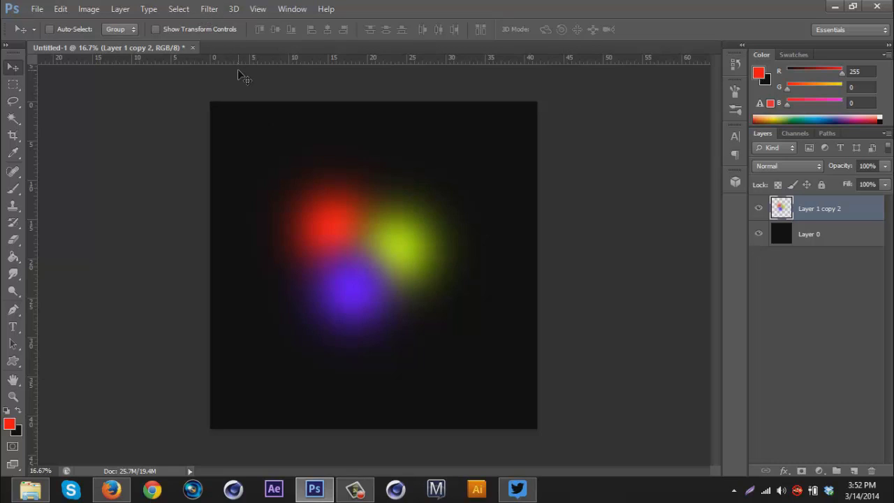
# - Apply a Gaussian Blur to the merged colour blobs
pyautogui.click(208, 10)
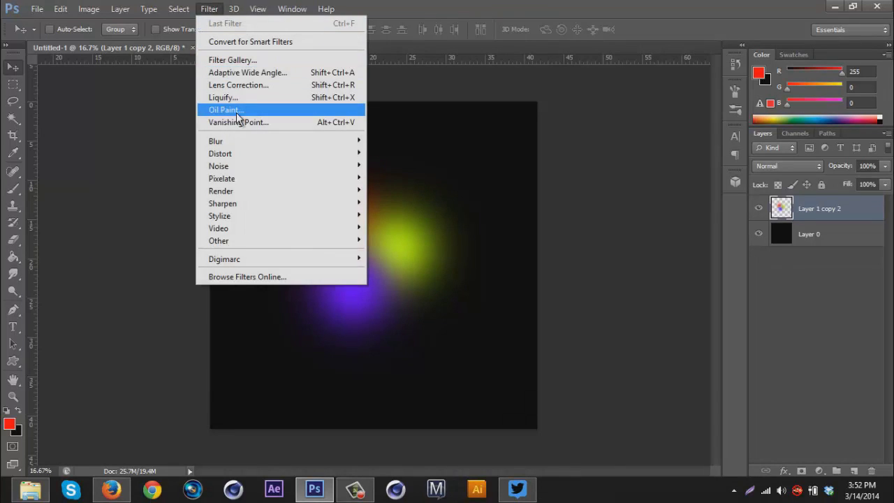
pyautogui.moveTo(282, 143)
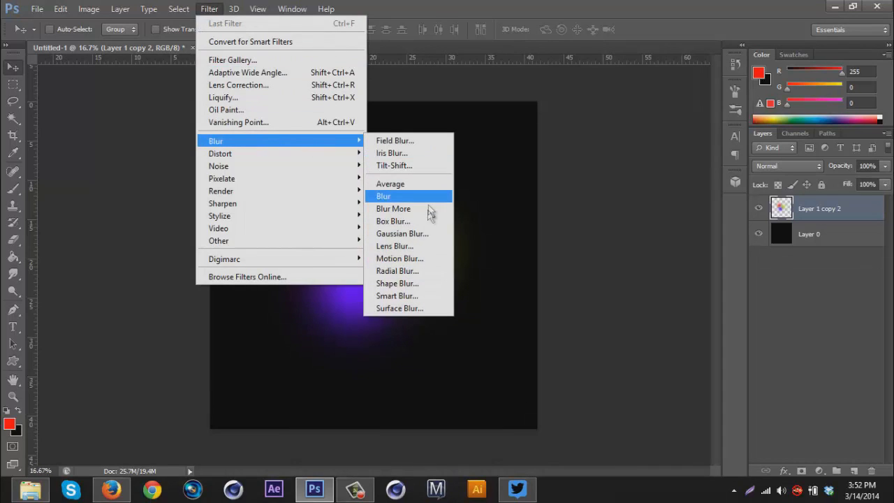
pyautogui.click(418, 236)
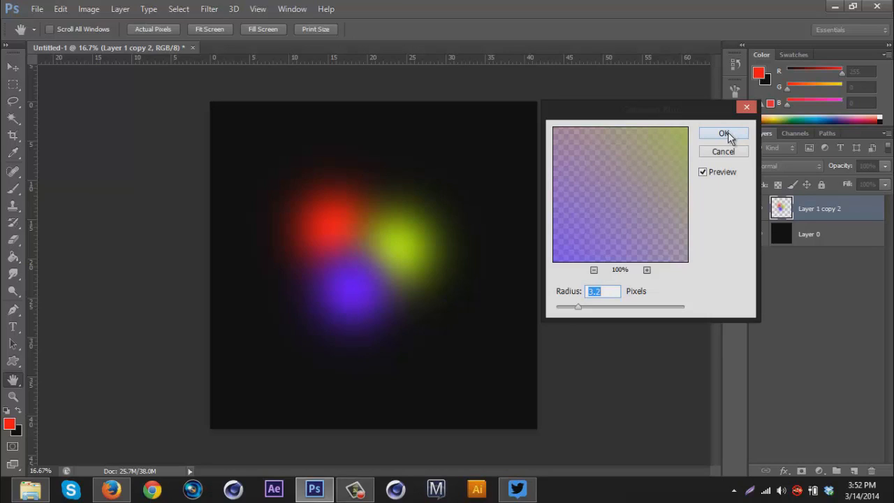
pyautogui.click(725, 133)
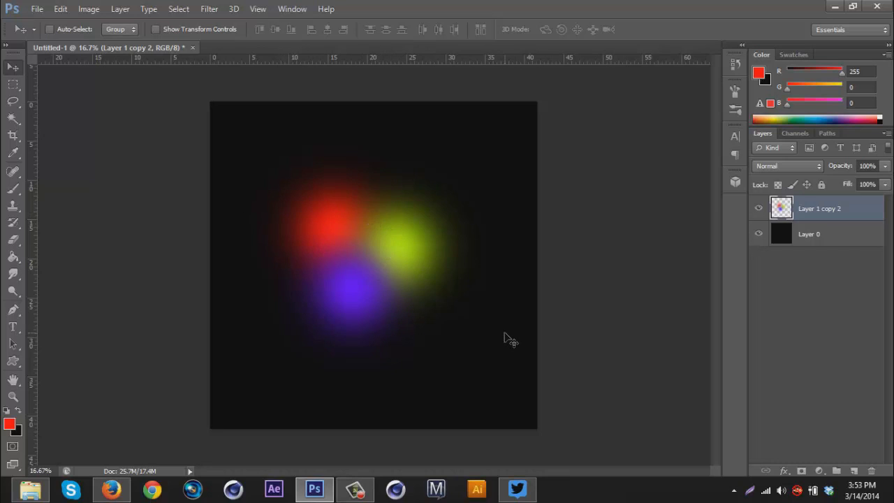
pyautogui.click(61, 9)
# - Warp the merged purple, red and yellow glow into a long curved diagonal streak
pyautogui.moveTo(171, 258)
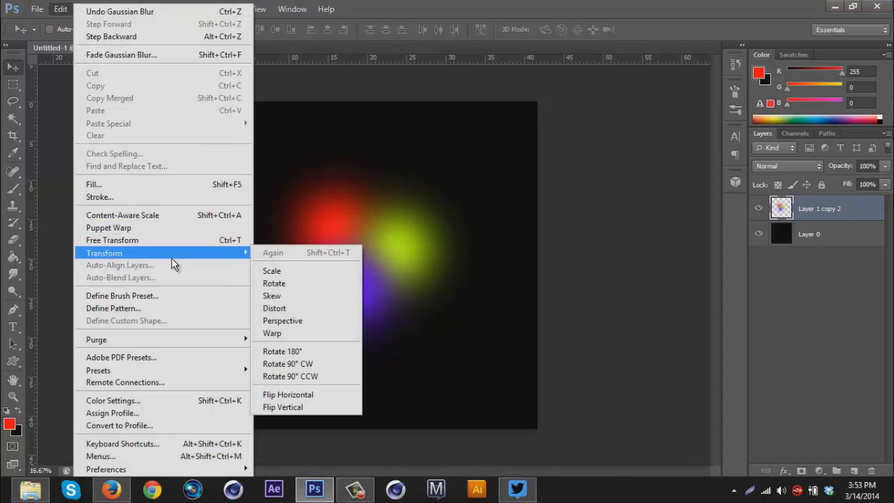
pyautogui.click(307, 333)
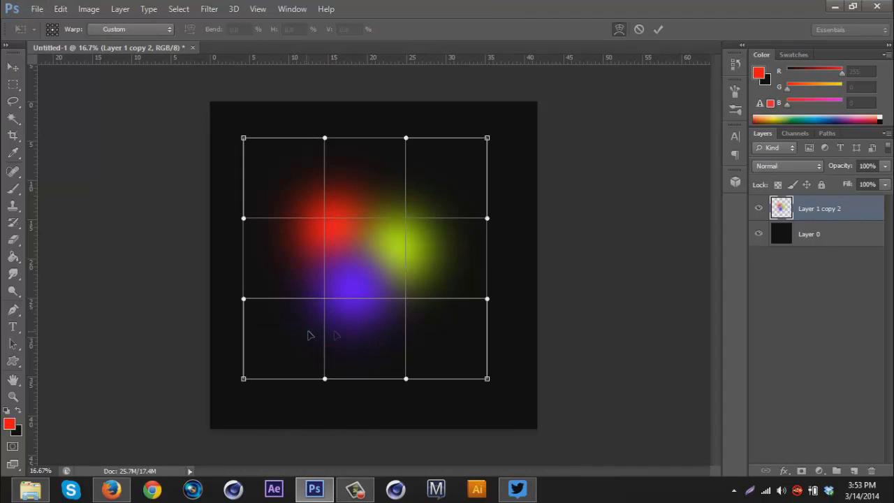
pyautogui.moveTo(439, 356); pyautogui.dragTo(454, 258)
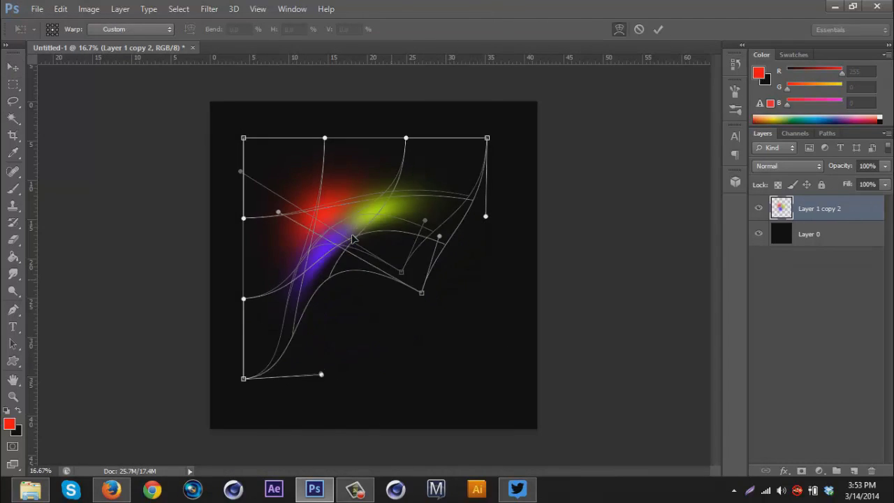
pyautogui.moveTo(243, 138); pyautogui.dragTo(376, 215)
pyautogui.moveTo(484, 376); pyautogui.dragTo(401, 271)
pyautogui.moveTo(420, 183); pyautogui.dragTo(493, 265)
pyautogui.moveTo(294, 237); pyautogui.dragTo(332, 321)
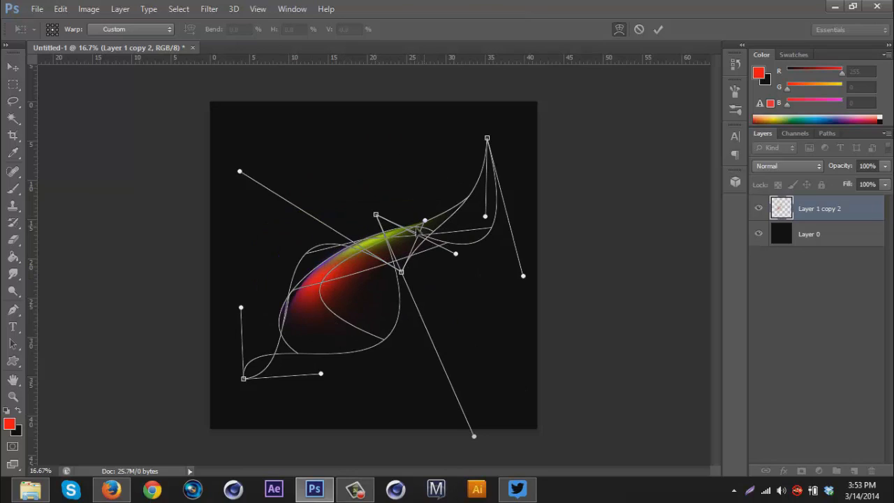
pyautogui.moveTo(452, 234); pyautogui.dragTo(500, 211)
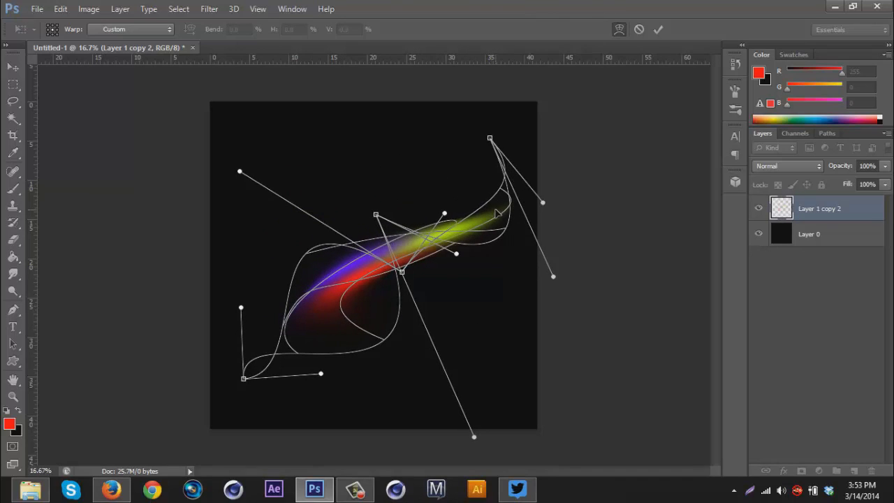
pyautogui.moveTo(559, 277)
pyautogui.mouseDown()
pyautogui.moveTo(551, 158)
pyautogui.moveTo(615, 202)
pyautogui.moveTo(613, 248)
pyautogui.mouseUp()
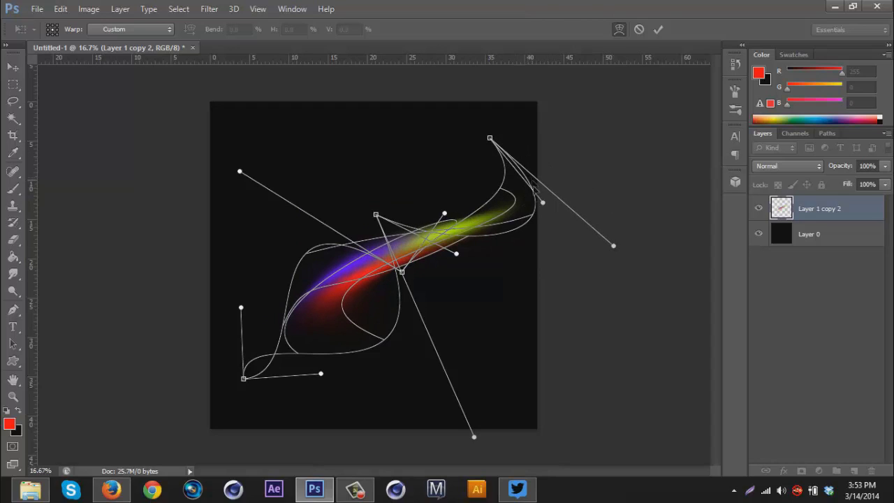
pyautogui.moveTo(543, 202)
pyautogui.mouseDown()
pyautogui.moveTo(523, 160)
pyautogui.moveTo(496, 135)
pyautogui.mouseUp()
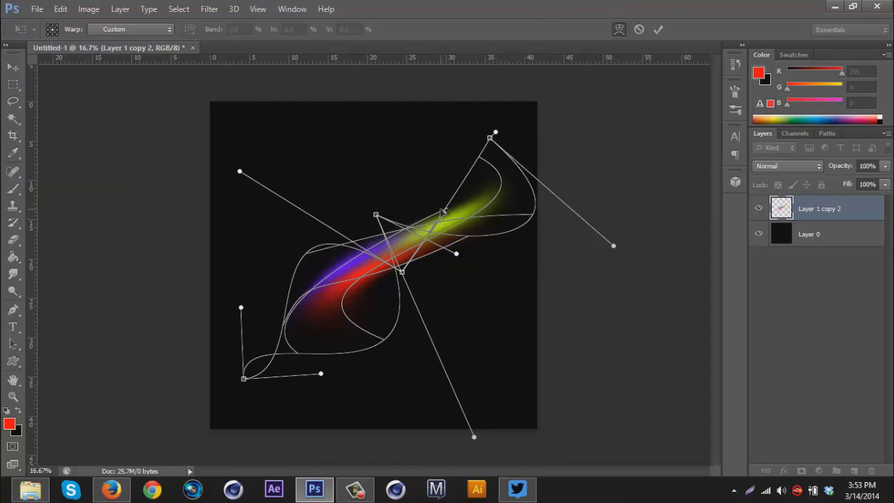
pyautogui.moveTo(444, 213)
pyautogui.mouseDown()
pyautogui.moveTo(483, 215)
pyautogui.moveTo(470, 237)
pyautogui.moveTo(485, 237)
pyautogui.moveTo(470, 250)
pyautogui.mouseUp()
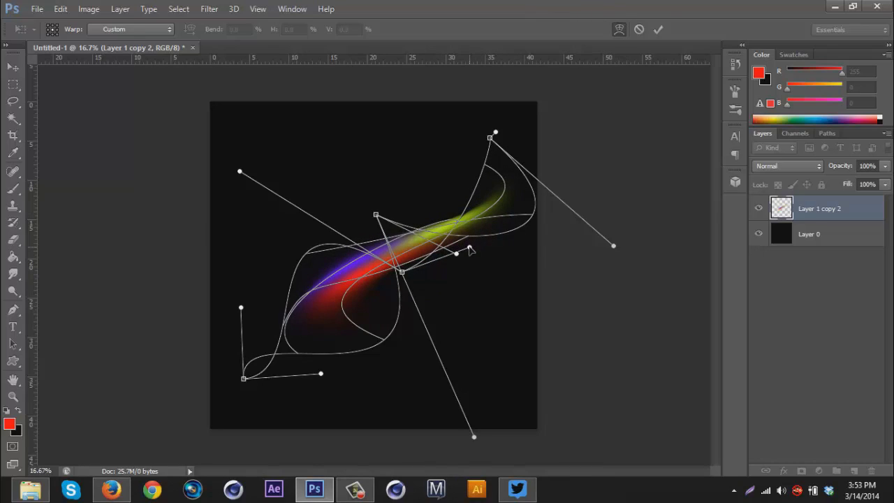
pyautogui.press('Return')
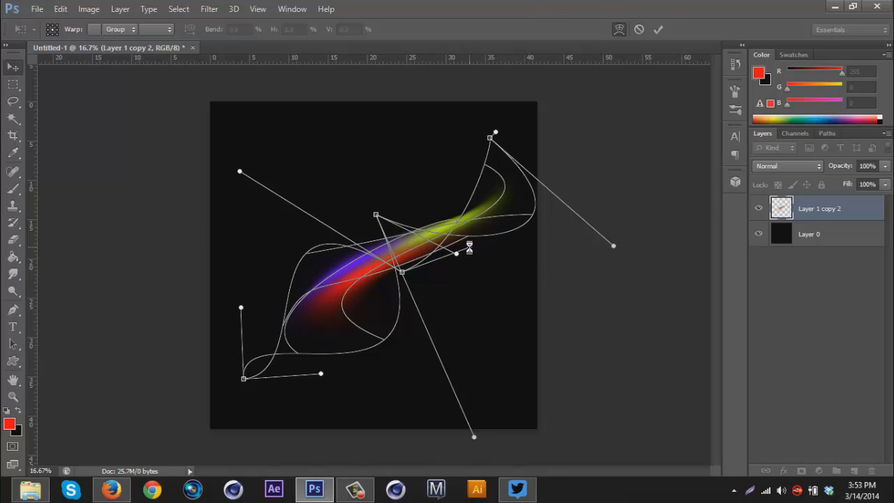
# - On a new layer, paint a soft white glow at the streak's lower left
pyautogui.click(855, 472)
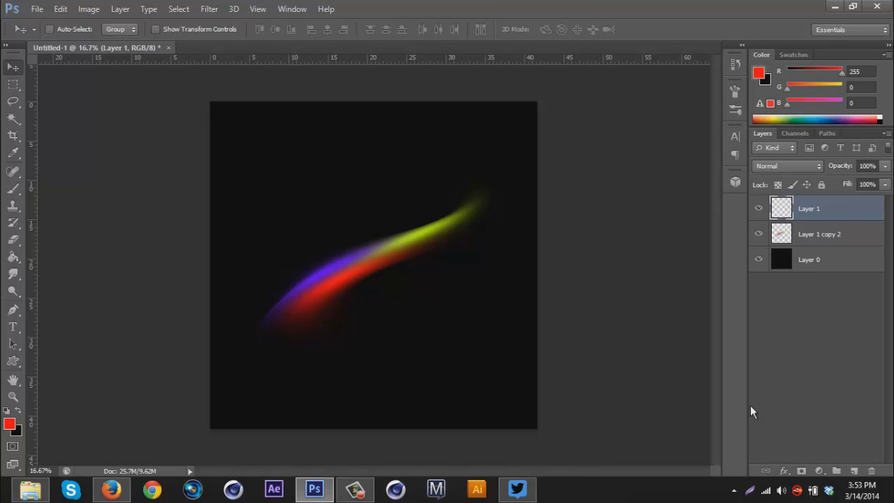
pyautogui.click(14, 188)
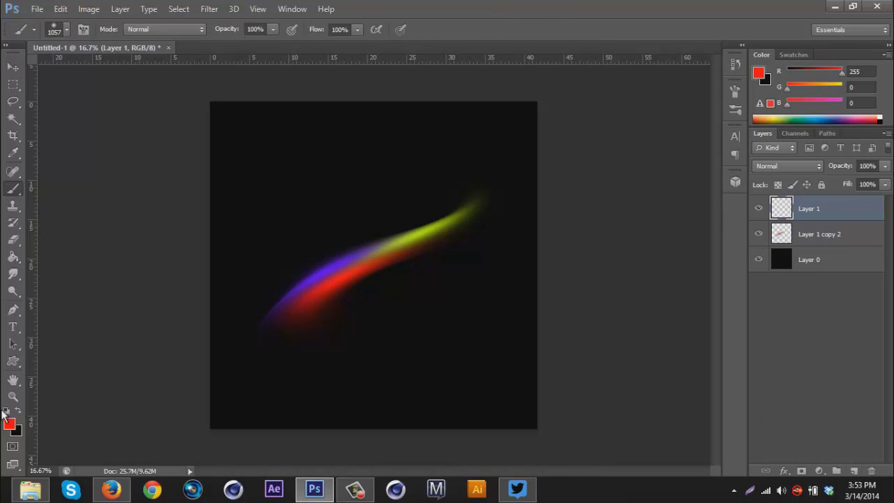
pyautogui.press('i')
pyautogui.click(9, 425)
pyautogui.moveTo(645, 174); pyautogui.dragTo(514, 104)
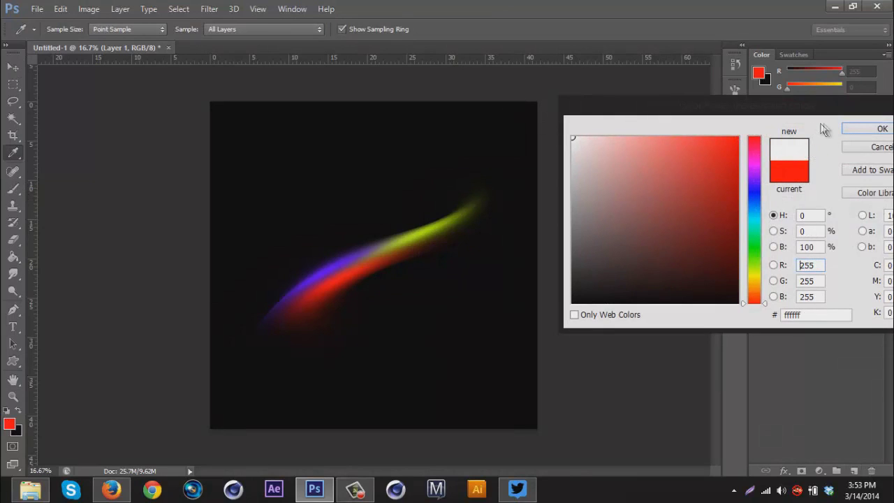
pyautogui.click(852, 128)
pyautogui.click(319, 294)
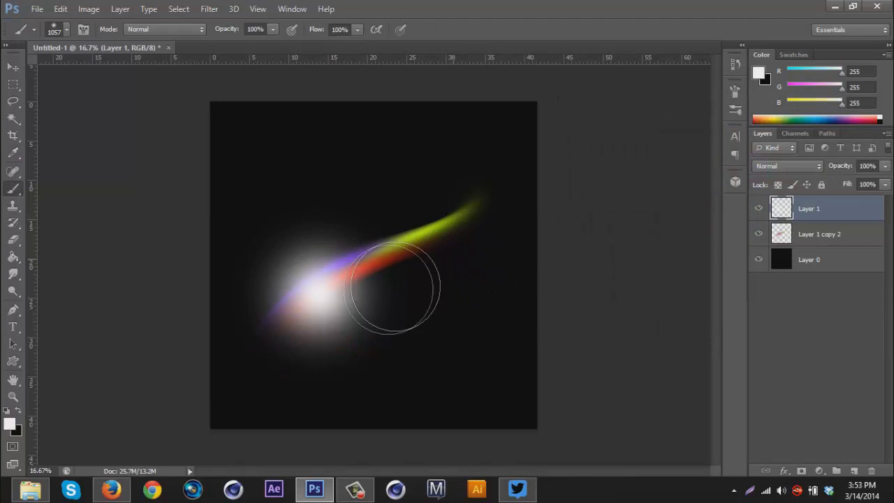
# - Set the white glow layer to Overlay and compare it on and off
pyautogui.click(782, 165)
pyautogui.click(775, 164)
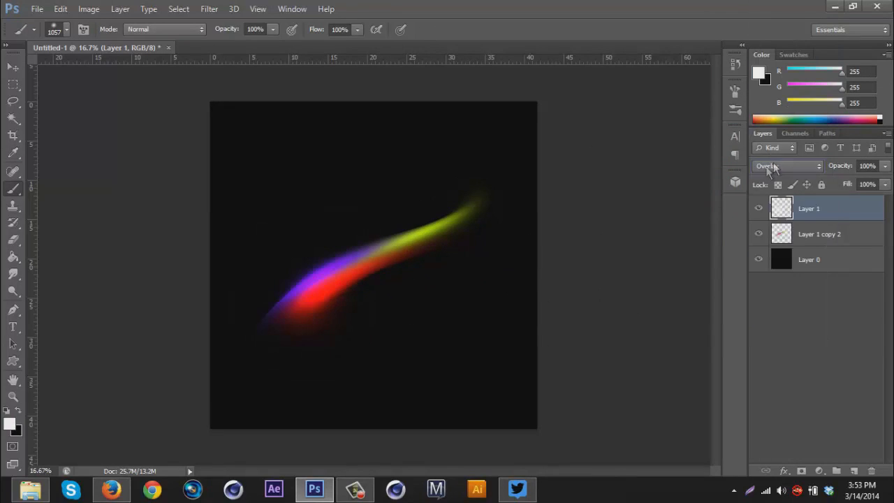
pyautogui.click(759, 211)
pyautogui.click(759, 211)
pyautogui.click(760, 211)
pyautogui.click(760, 211)
pyautogui.click(760, 211)
pyautogui.click(759, 211)
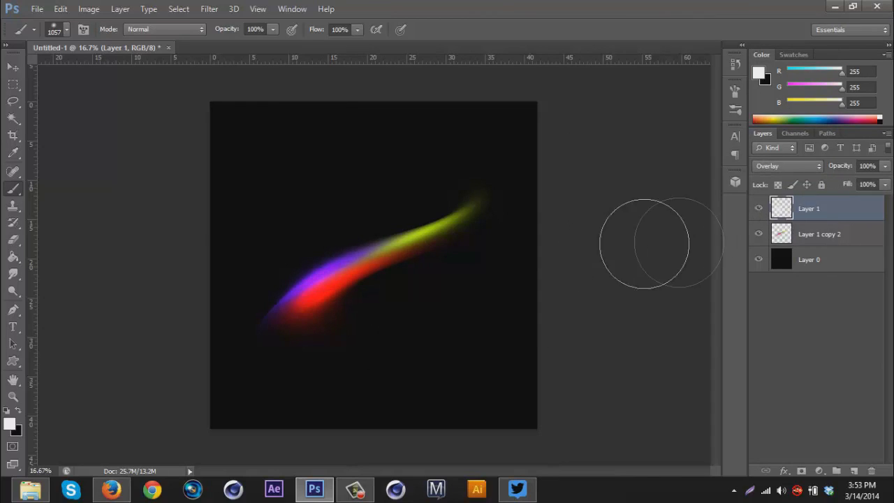
# - Try merging the glow into the streak, undo it, and reselect Layer 1 copy 2
pyautogui.click(830, 239)
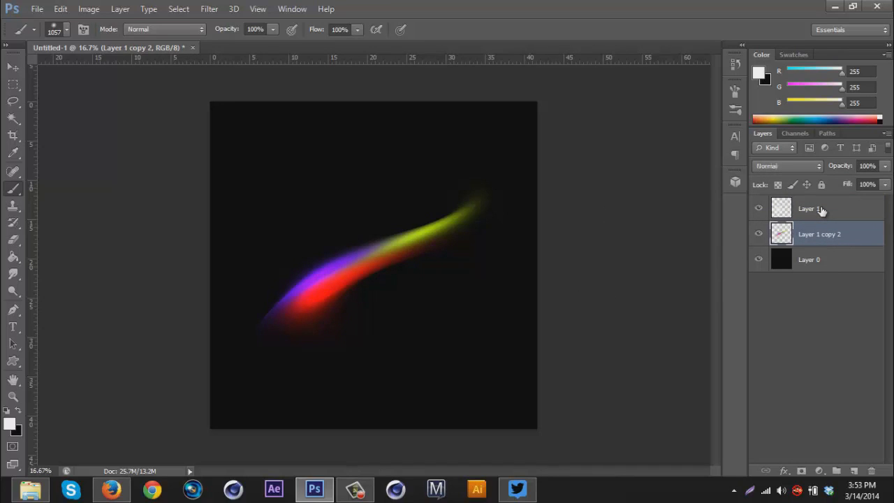
pyautogui.keyDown('ctrl'); pyautogui.click(822, 211); pyautogui.keyUp('ctrl')
pyautogui.rightClick(823, 211)
pyautogui.click(619, 333)
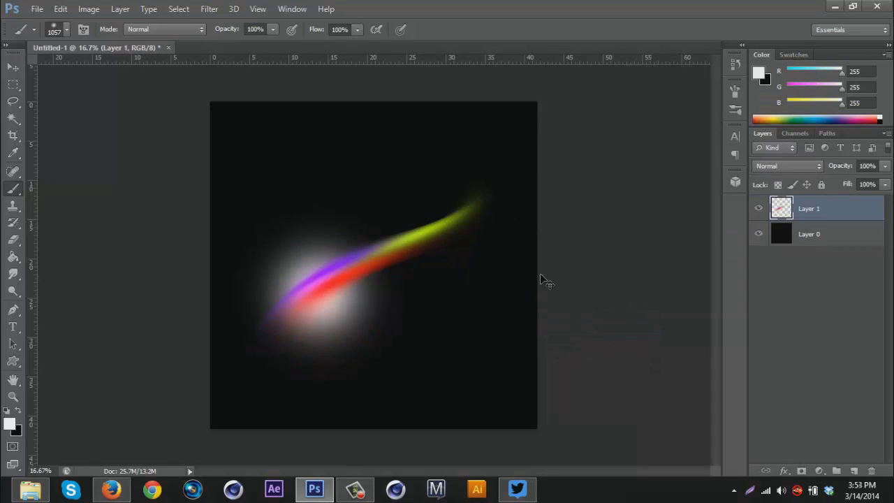
pyautogui.hotkey('ctrl', 'z')
pyautogui.click(819, 234)
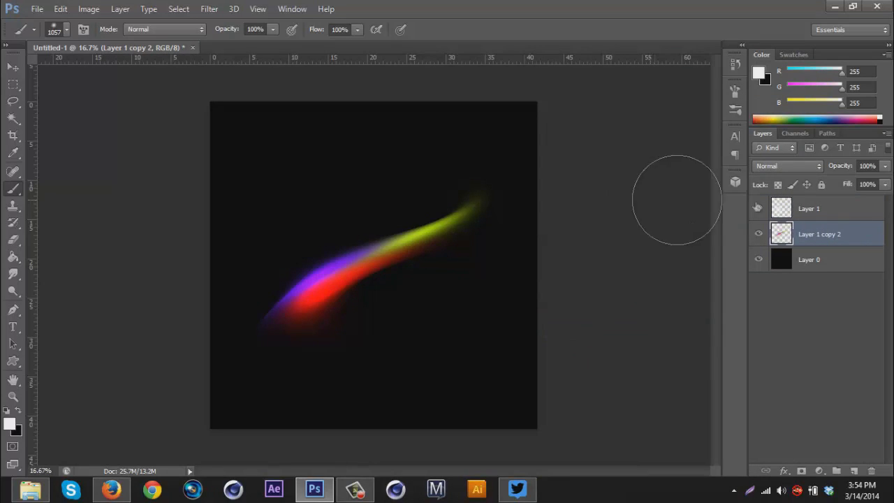
# - Duplicate the streak layer and flip the copy horizontally
pyautogui.hotkey('ctrl', 'j')
pyautogui.hotkey('ctrl', 't')
pyautogui.rightClick(445, 249)
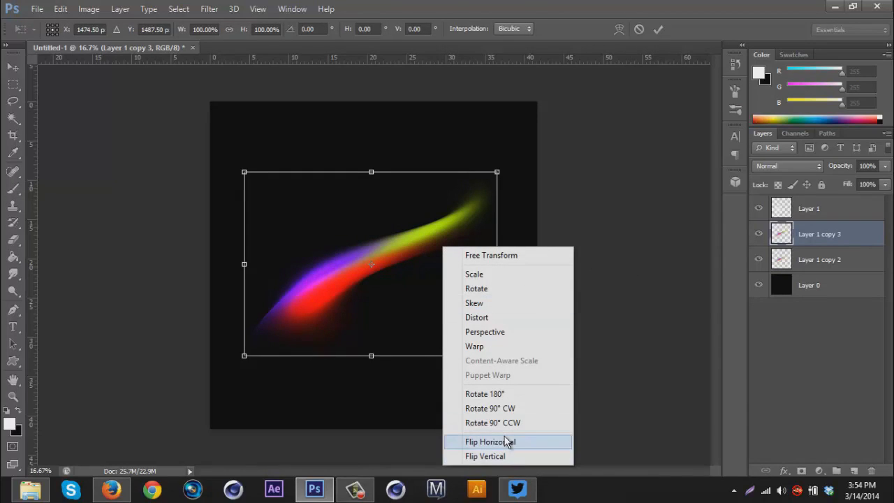
pyautogui.click(504, 441)
pyautogui.press('Return')
# - Rotate and vertically flip the copy, then shift both streak layers down and left
pyautogui.click(13, 68)
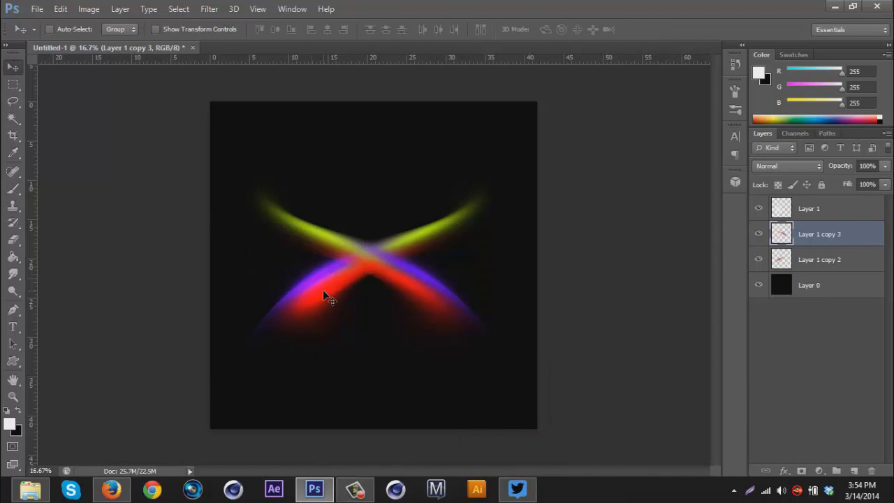
pyautogui.hotkey('ctrl', 't')
pyautogui.moveTo(571, 363)
pyautogui.mouseDown()
pyautogui.moveTo(510, 180)
pyautogui.moveTo(513, 195)
pyautogui.moveTo(435, 275)
pyautogui.mouseUp()
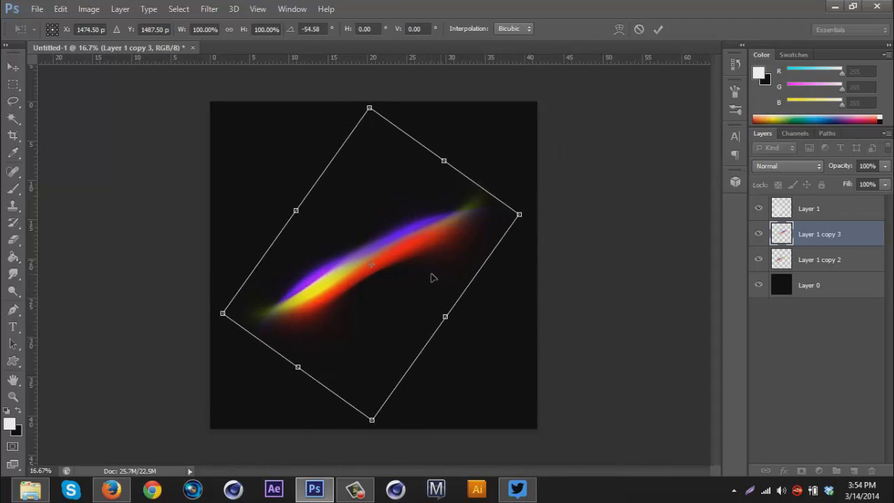
pyautogui.rightClick(434, 275)
pyautogui.click(478, 266)
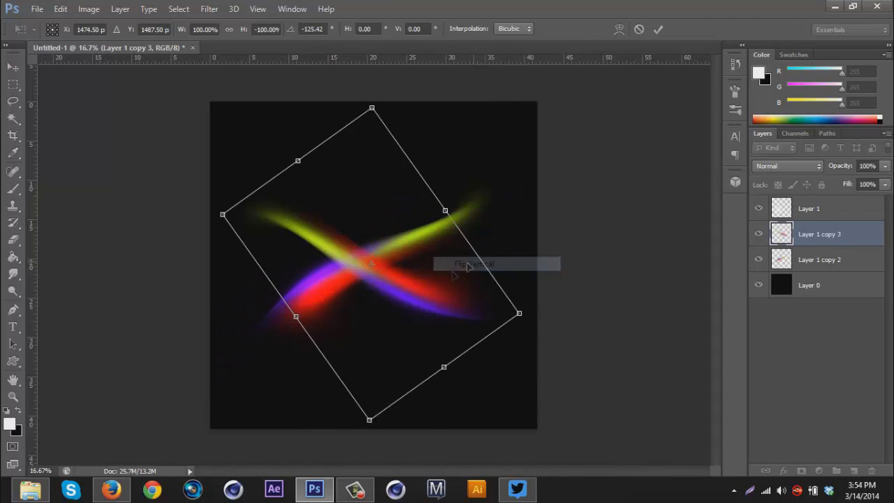
pyautogui.moveTo(535, 371); pyautogui.dragTo(529, 184)
pyautogui.moveTo(422, 278); pyautogui.dragTo(548, 197)
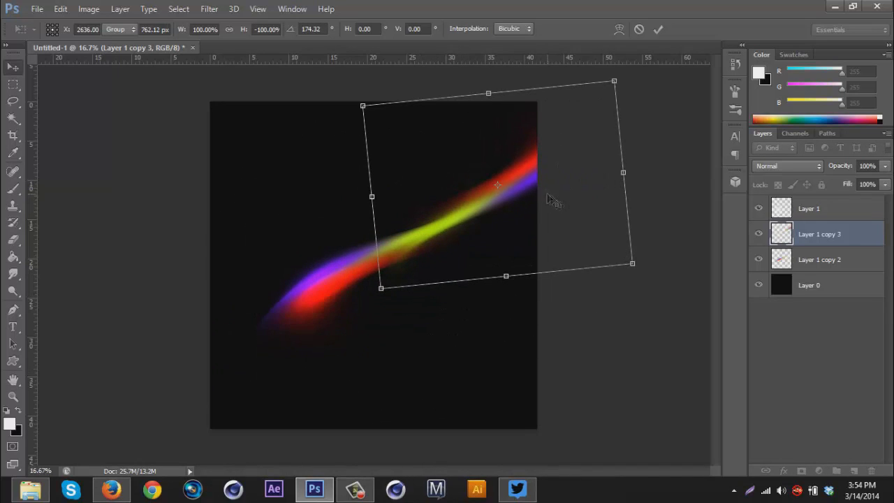
pyautogui.press('Return')
pyautogui.keyDown('shift'); pyautogui.click(821, 261); pyautogui.keyUp('shift')
pyautogui.moveTo(513, 181); pyautogui.dragTo(482, 200)
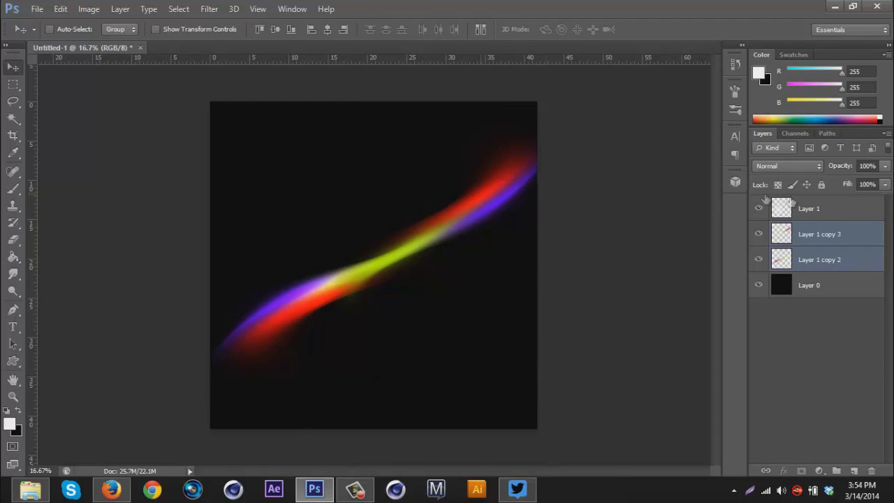
# - Move the Overlay glow layer Layer 1 down and left
pyautogui.click(836, 208)
pyautogui.hotkey('ctrl', 't')
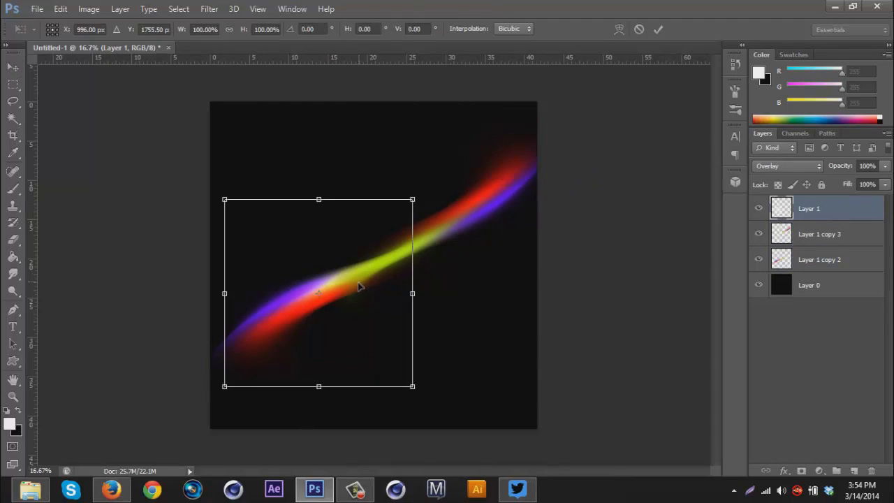
pyautogui.moveTo(359, 285); pyautogui.dragTo(325, 315)
pyautogui.press('Return')
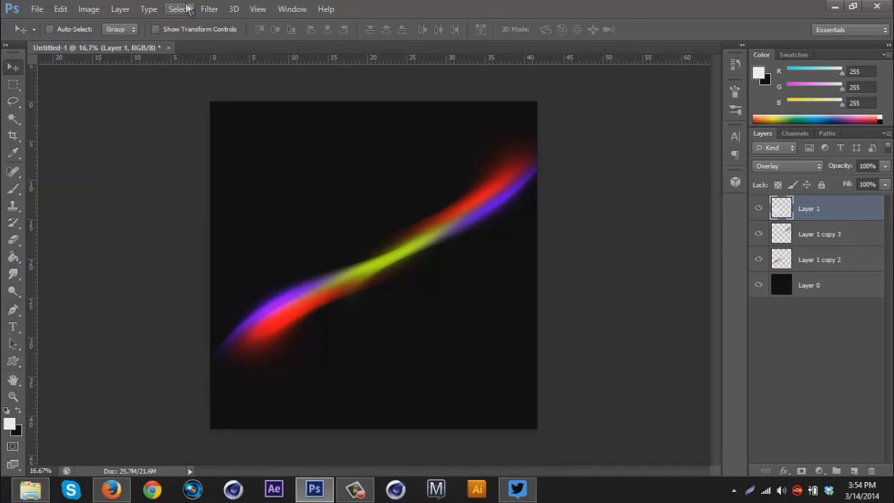
pyautogui.click(844, 238)
# - Merge Layer 1 copy 3 and copy 2 into a single streak layer
pyautogui.keyDown('shift'); pyautogui.click(843, 259); pyautogui.keyUp('shift')
pyautogui.hotkey('ctrl', 'j')
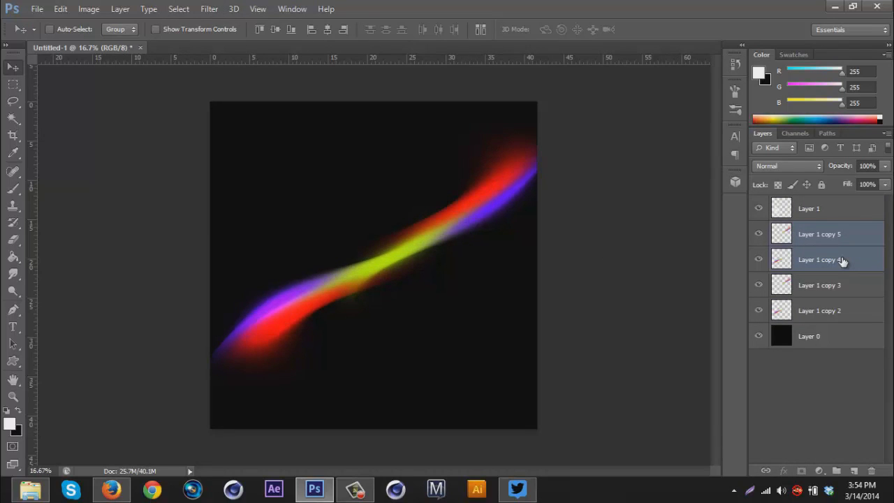
pyautogui.hotkey('ctrl', 'z')
pyautogui.rightClick(844, 260)
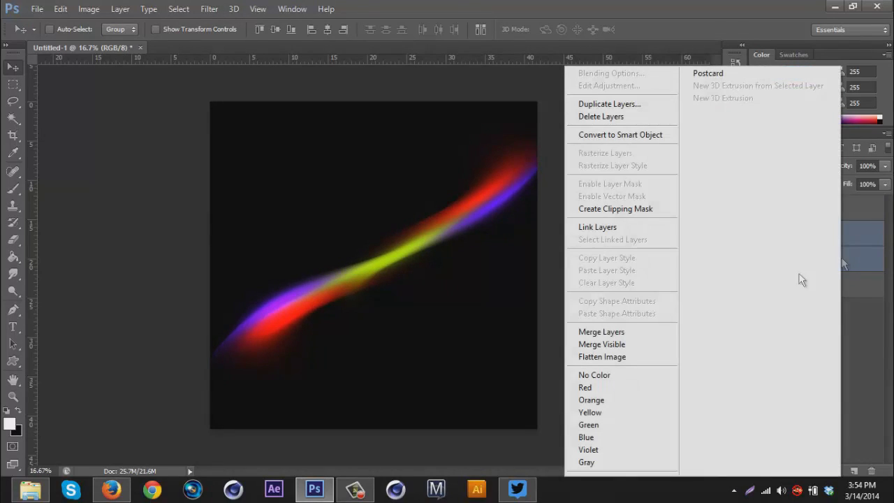
pyautogui.click(620, 330)
# - Duplicate the merged streak twice, hide copy 5, and skew copy 4 by 45° horizontally
pyautogui.hotkey('ctrl', 'j')
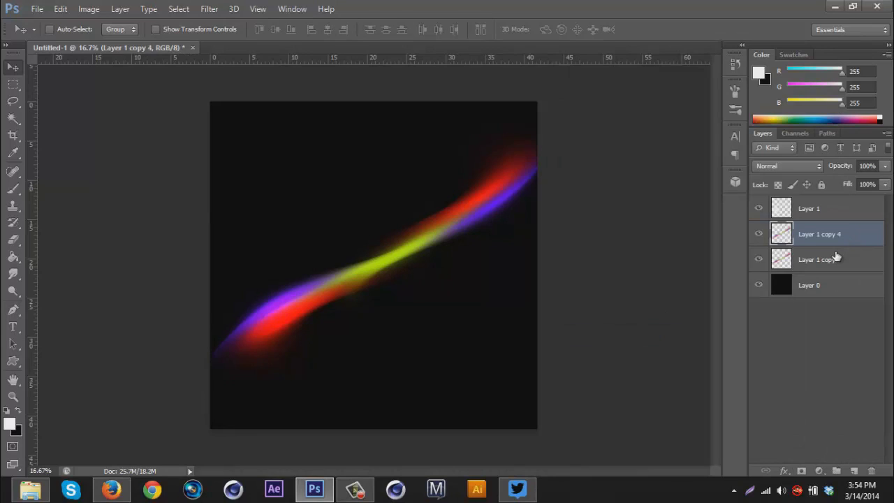
pyautogui.hotkey('ctrl', 'j')
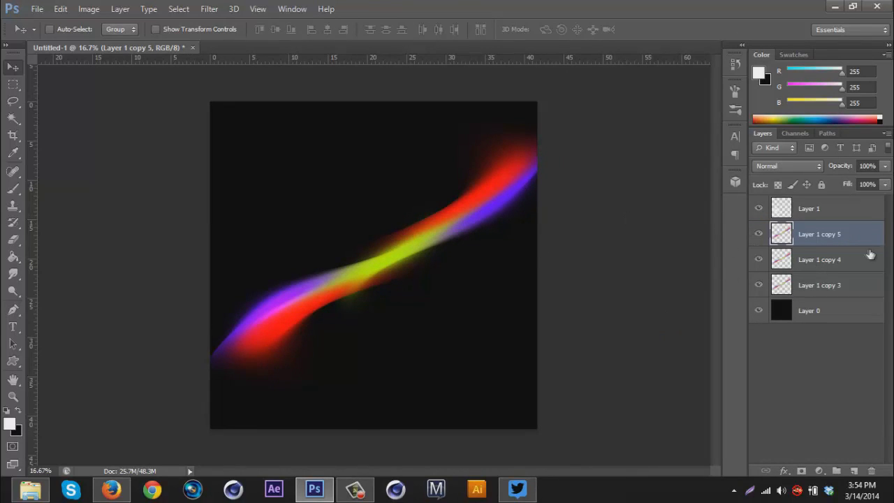
pyautogui.click(759, 235)
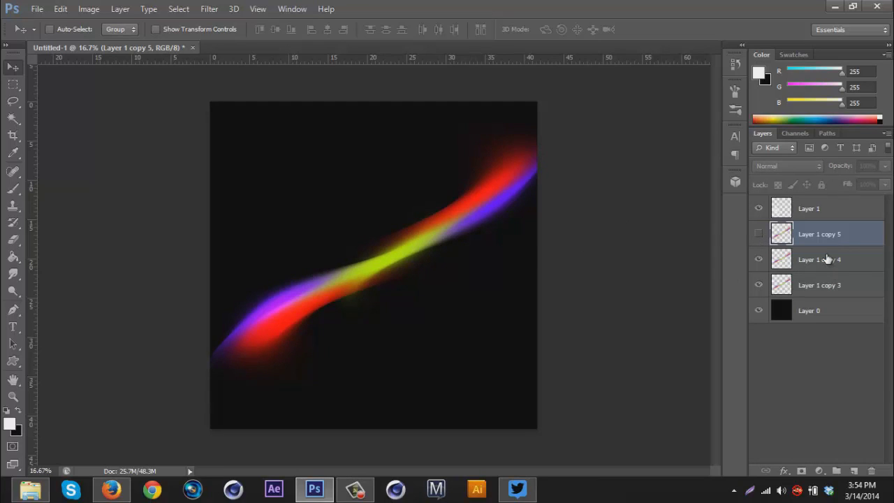
pyautogui.click(826, 260)
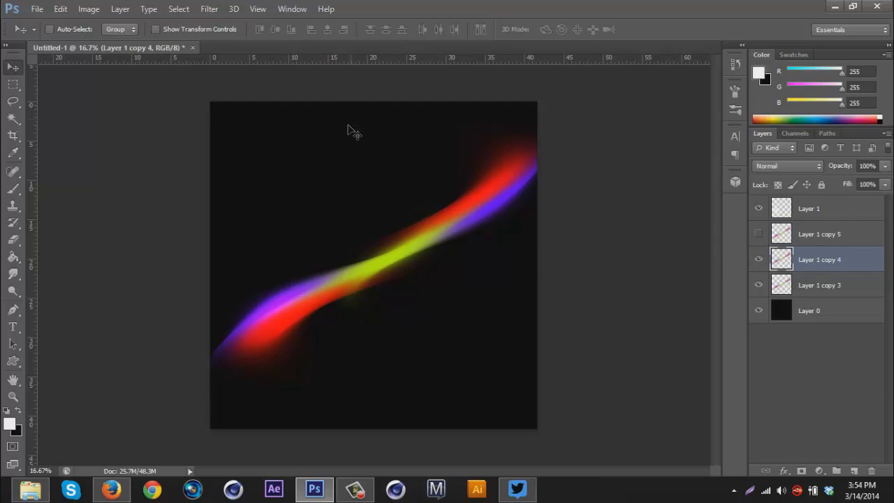
pyautogui.hotkey('ctrl', 't')
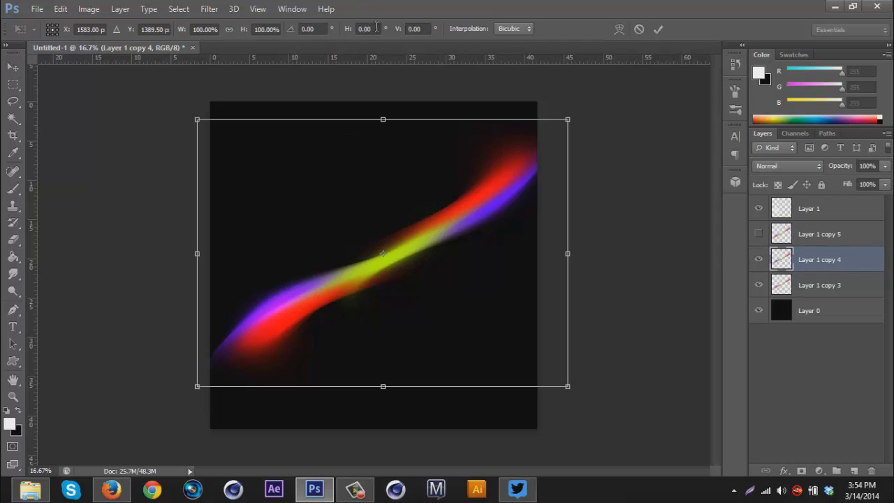
pyautogui.click(376, 28)
pyautogui.write('45')
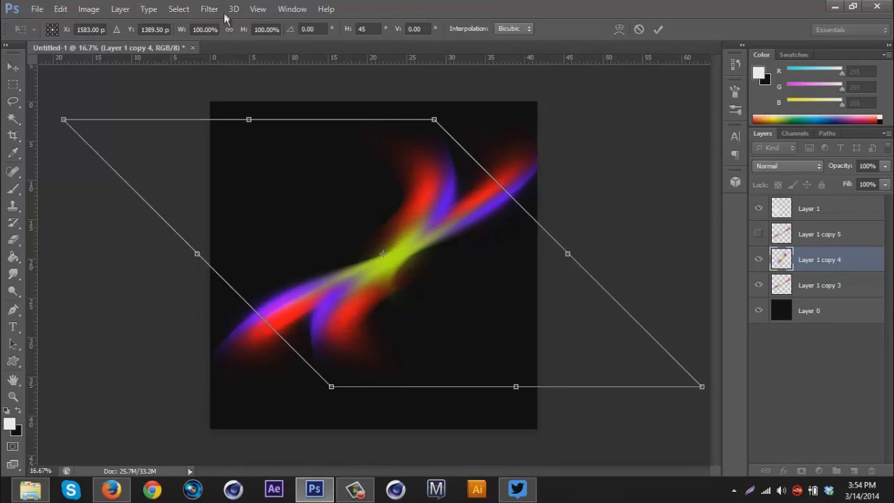
pyautogui.press('Return')
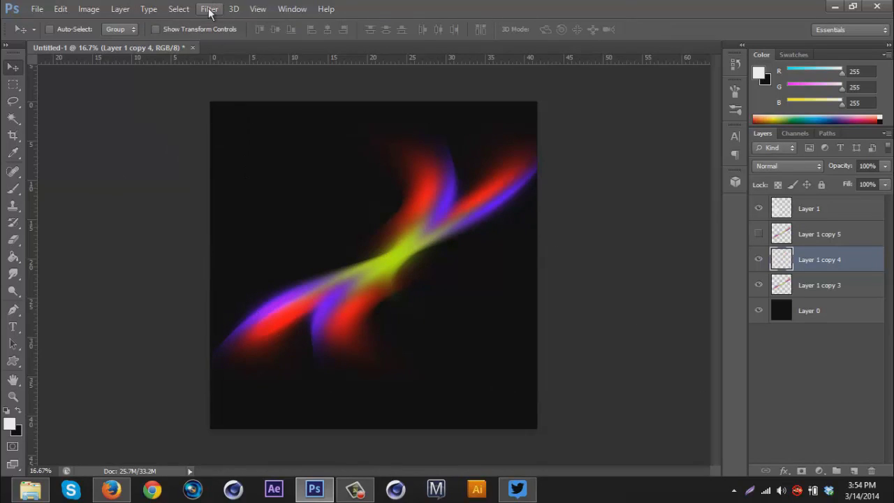
pyautogui.click(210, 9)
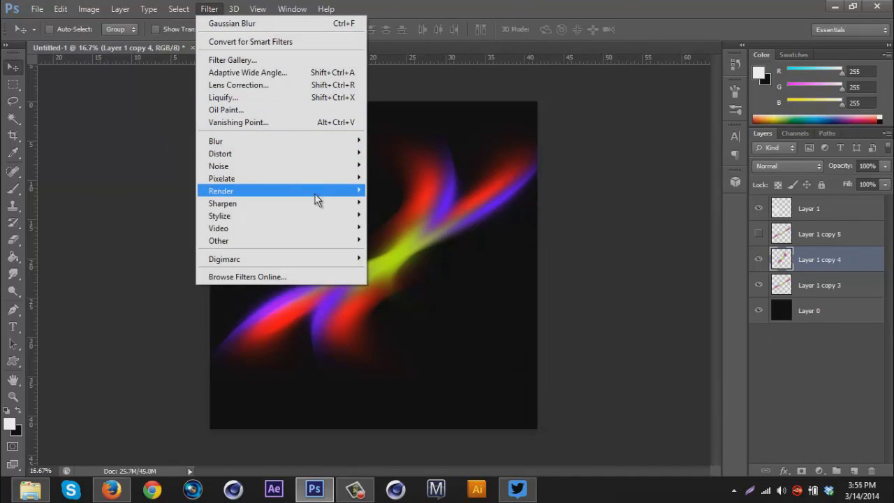
# - Apply a Mosaic filter with cell size 45 to Layer 1 copy 4
pyautogui.moveTo(325, 185)
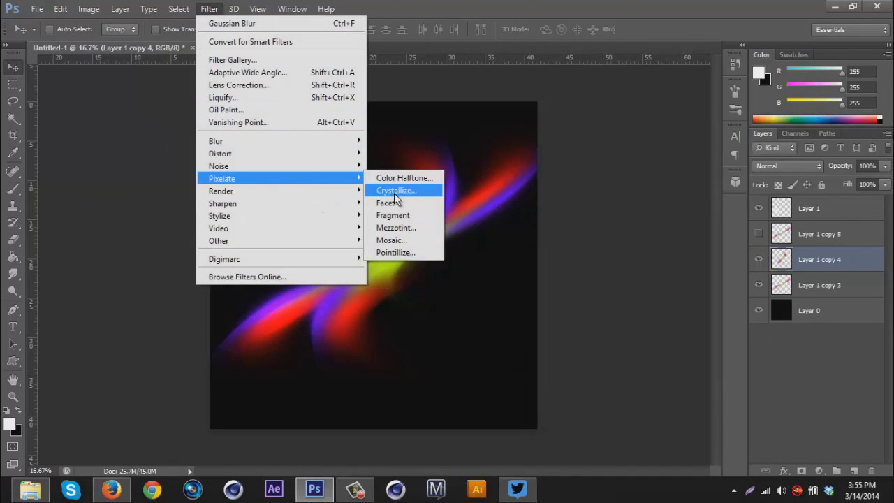
pyautogui.click(410, 240)
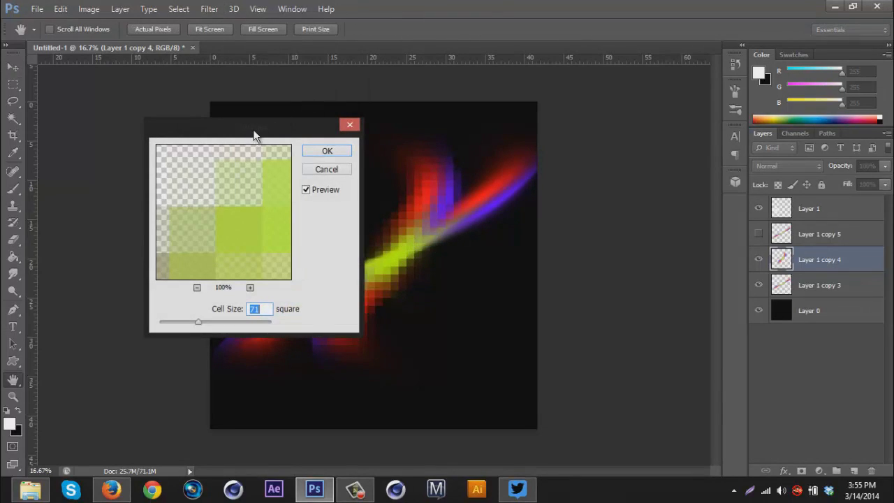
pyautogui.moveTo(254, 134); pyautogui.dragTo(486, 139)
pyautogui.moveTo(430, 328)
pyautogui.mouseDown()
pyautogui.moveTo(406, 332)
pyautogui.moveTo(426, 331)
pyautogui.mouseUp()
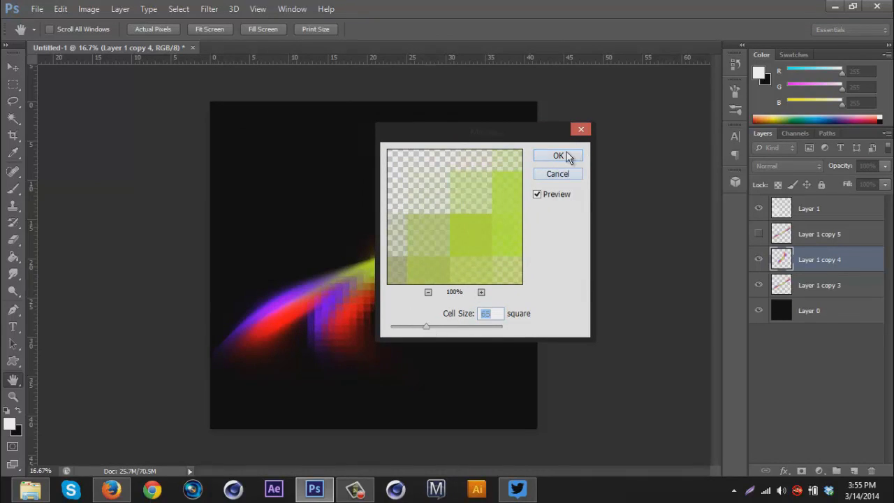
pyautogui.click(566, 155)
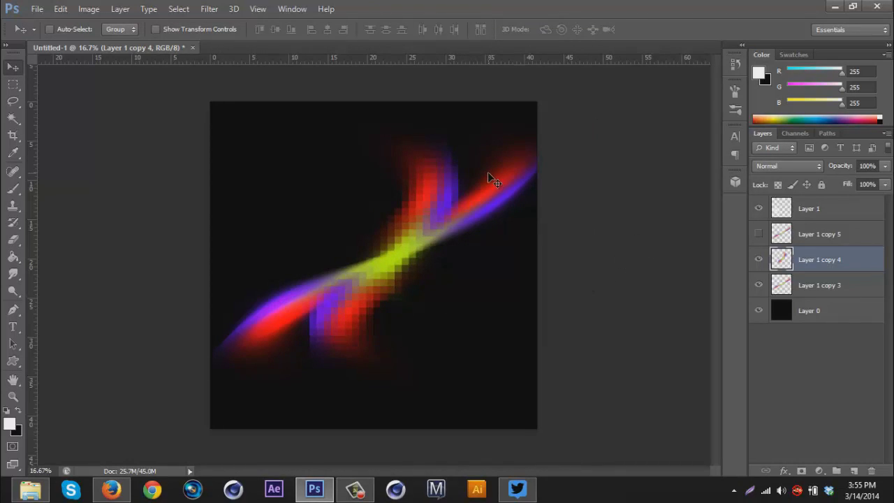
# - Skew Layer 1 copy 4 horizontally by -45° with Free Transform
pyautogui.hotkey('ctrl', 't')
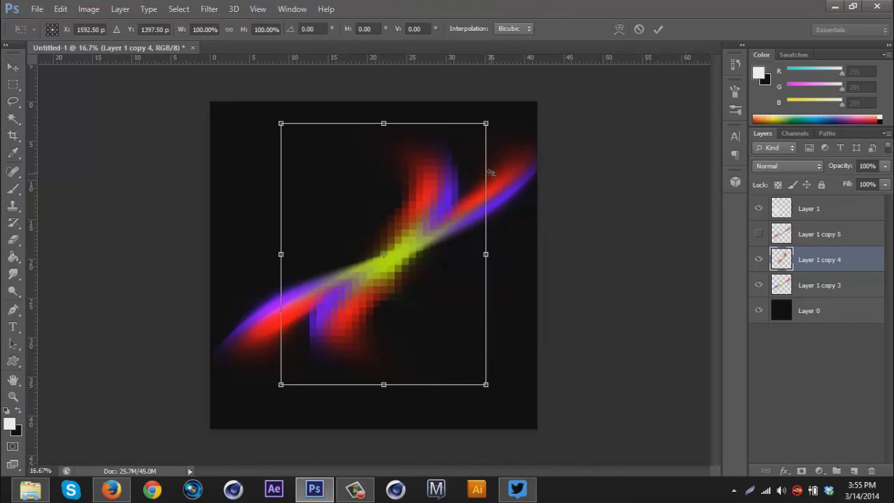
pyautogui.click(376, 29)
pyautogui.write('-45')
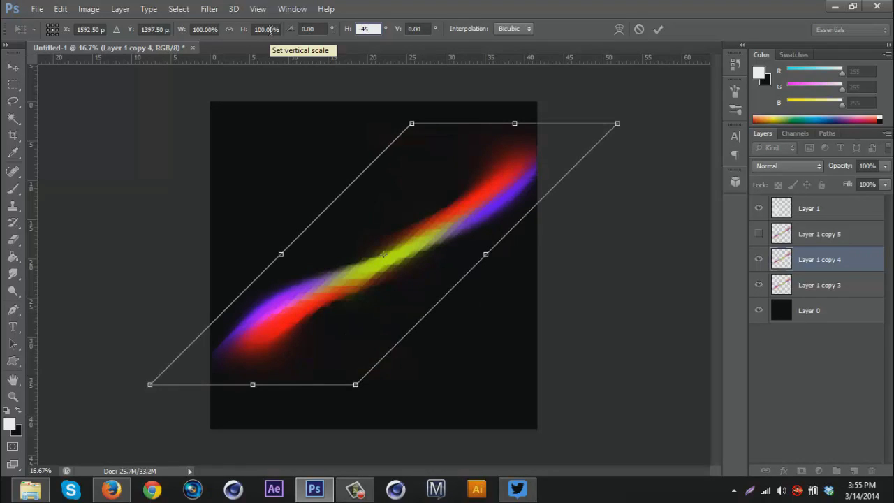
pyautogui.press('Return')
pyautogui.press('Return')
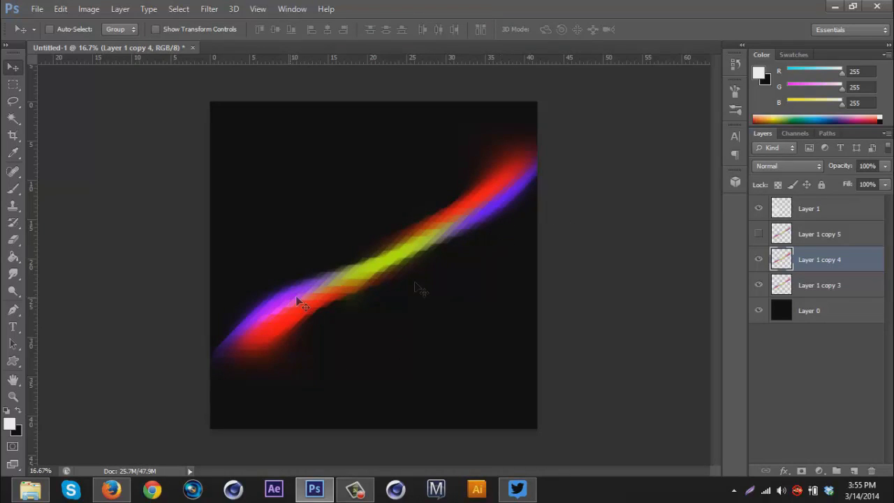
# - Show and select Layer 1 copy 5, then skew it horizontally by -45°
pyautogui.click(759, 235)
pyautogui.click(844, 241)
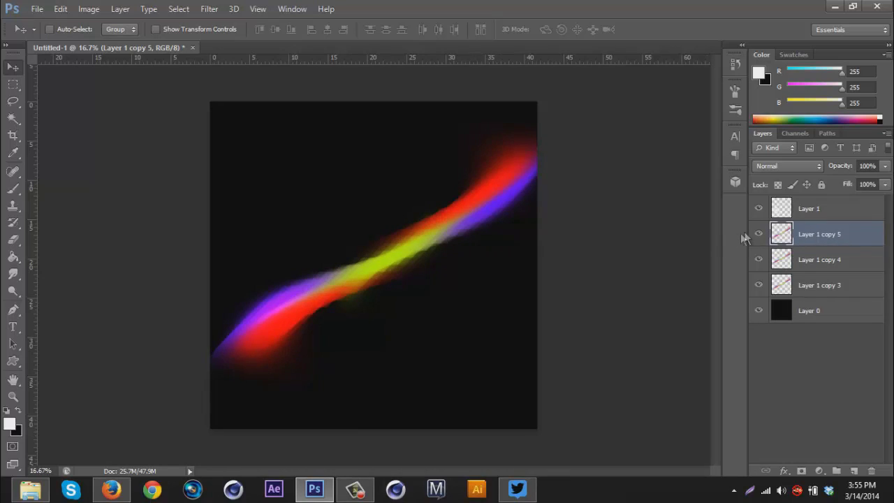
pyautogui.hotkey('ctrl', 't')
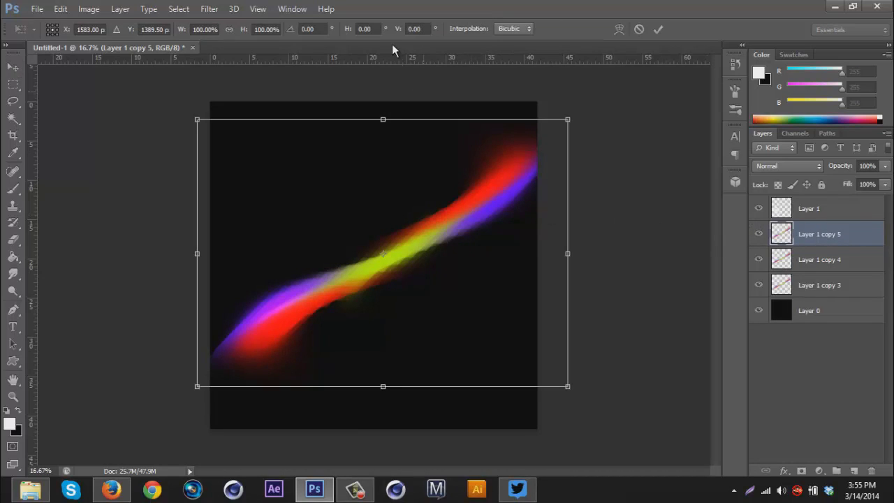
pyautogui.click(372, 28)
pyautogui.write('-45')
pyautogui.press('Return')
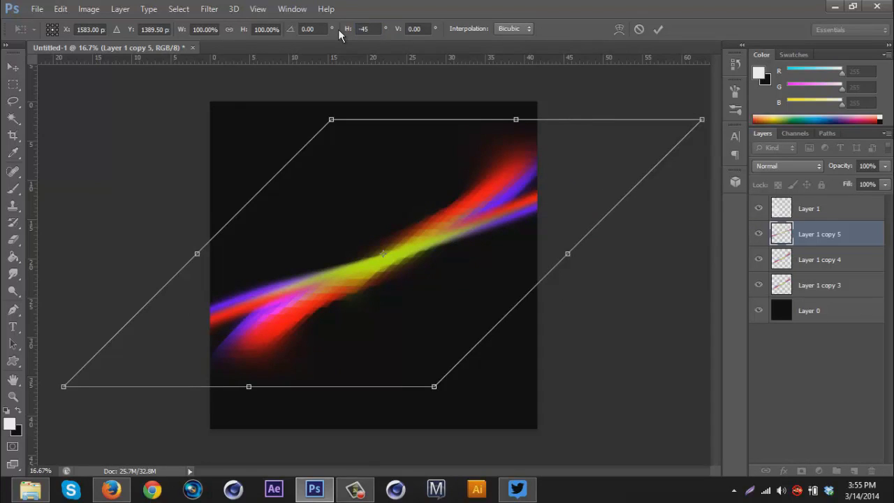
pyautogui.press('Return')
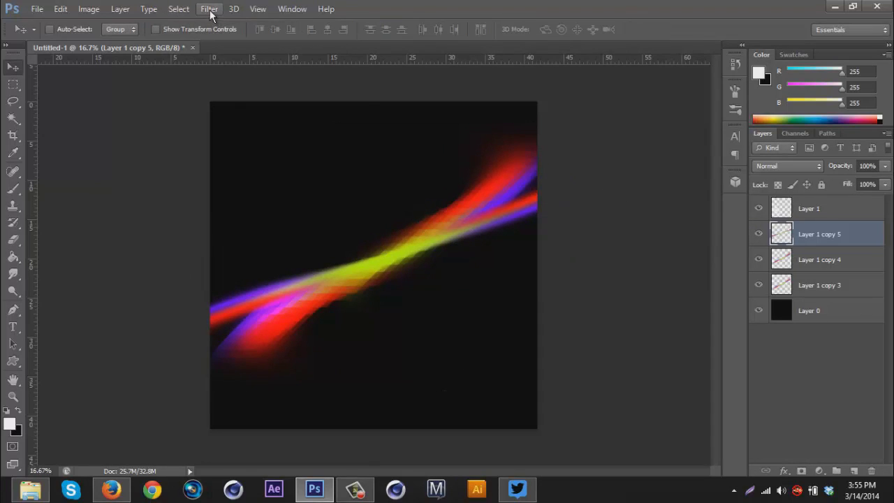
# - Reapply the Mosaic filter to copy 5 and skew it back by 45°
pyautogui.click(209, 9)
pyautogui.click(244, 24)
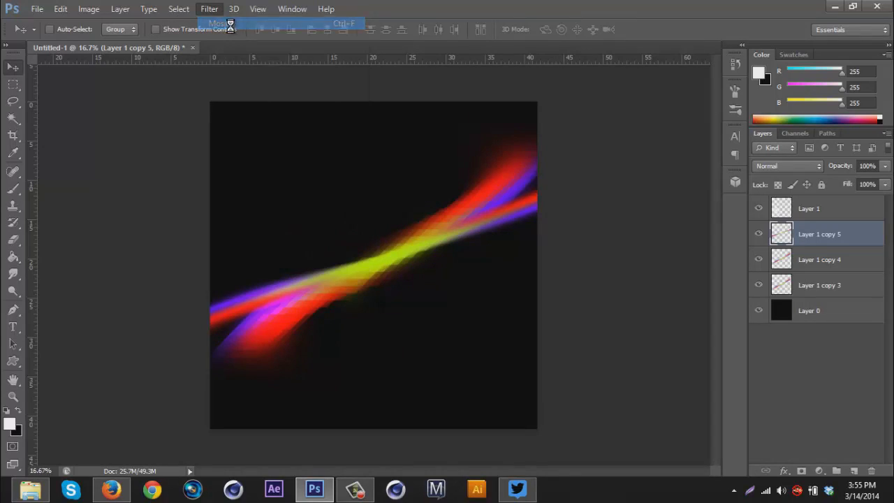
pyautogui.hotkey('ctrl', 't')
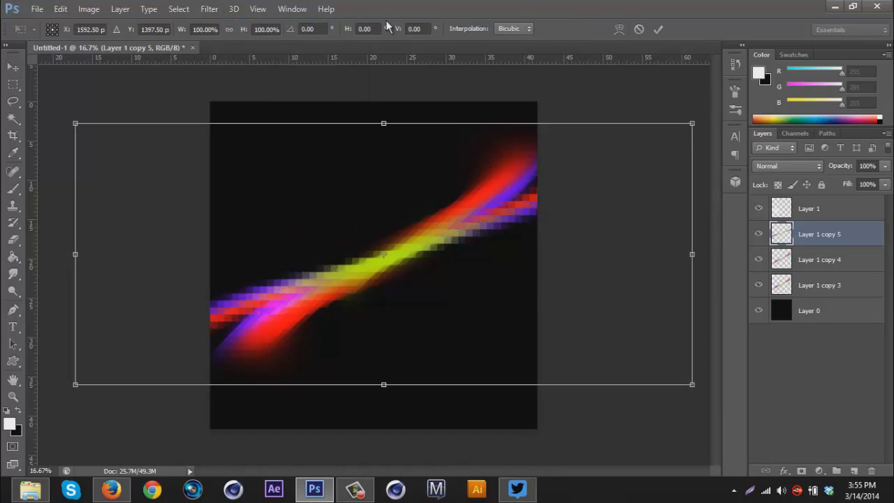
pyautogui.click(367, 29)
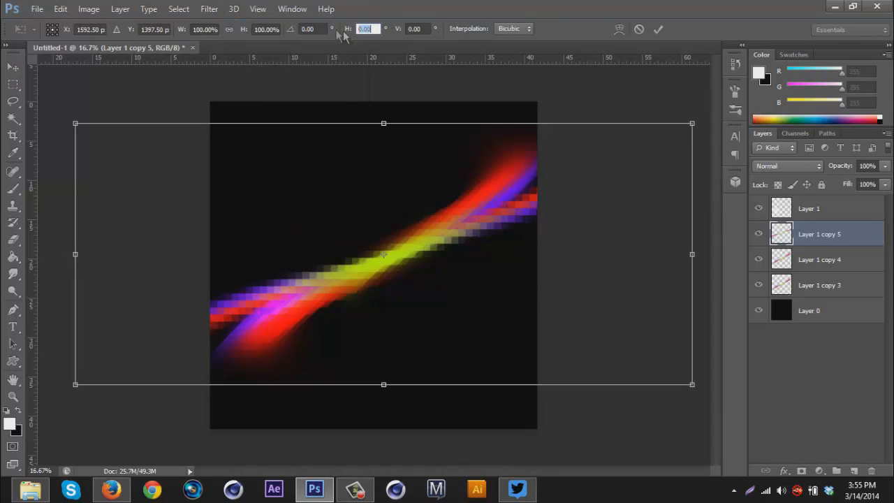
pyautogui.write('45')
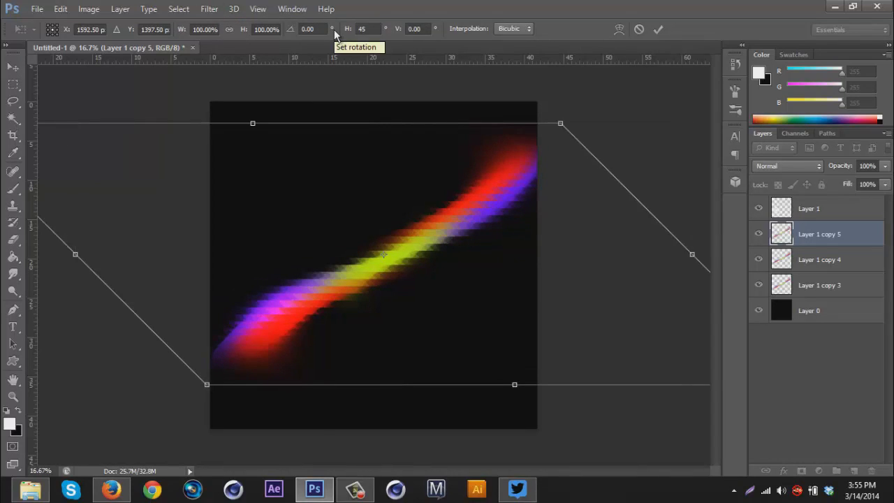
pyautogui.press('Return')
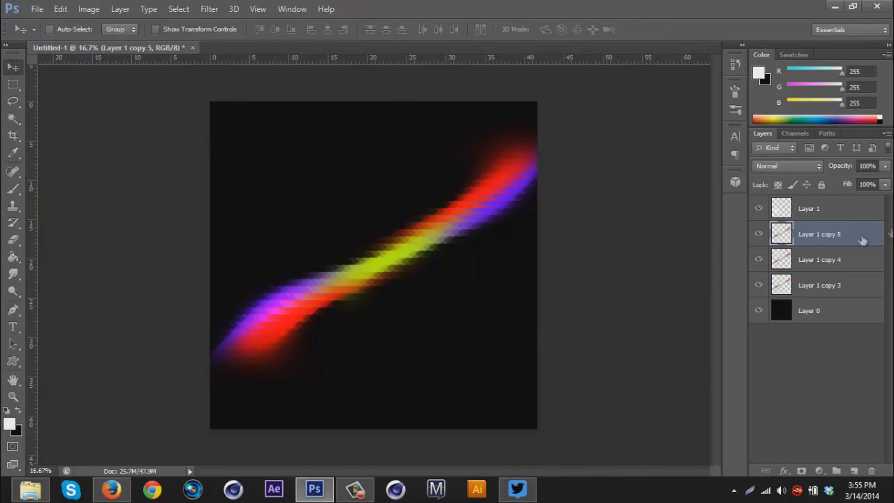
# - Select copy 4 along with copy 5 and lower their opacity to about 23%
pyautogui.keyDown('ctrl'); pyautogui.click(829, 262); pyautogui.keyUp('ctrl')
pyautogui.moveTo(846, 170); pyautogui.dragTo(817, 173)
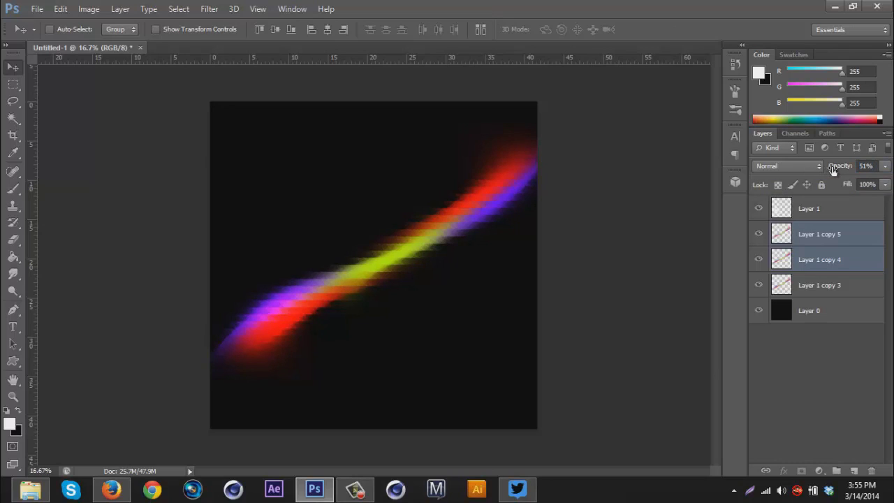
pyautogui.moveTo(834, 170); pyautogui.dragTo(832, 170)
pyautogui.moveTo(845, 167)
pyautogui.mouseDown()
pyautogui.moveTo(826, 170)
pyautogui.moveTo(891, 173)
pyautogui.mouseUp()
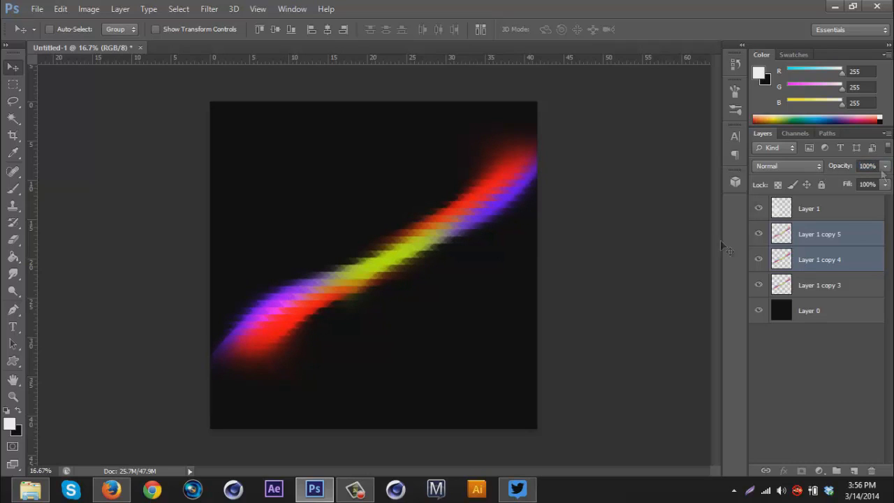
# - Hide the Layer 1 copy 4 and copy 5 streaks and delete both layers
pyautogui.scroll(-4, 413, 273)
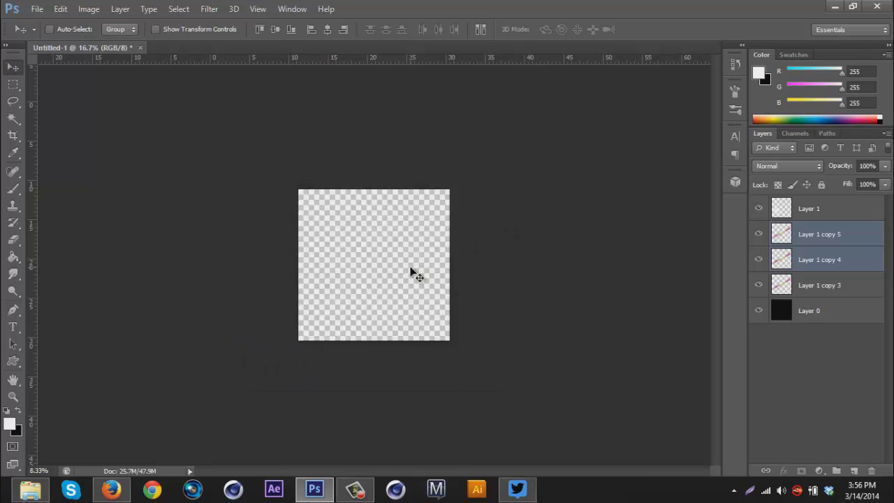
pyautogui.scroll(1, 412, 272)
pyautogui.scroll(4, 412, 272)
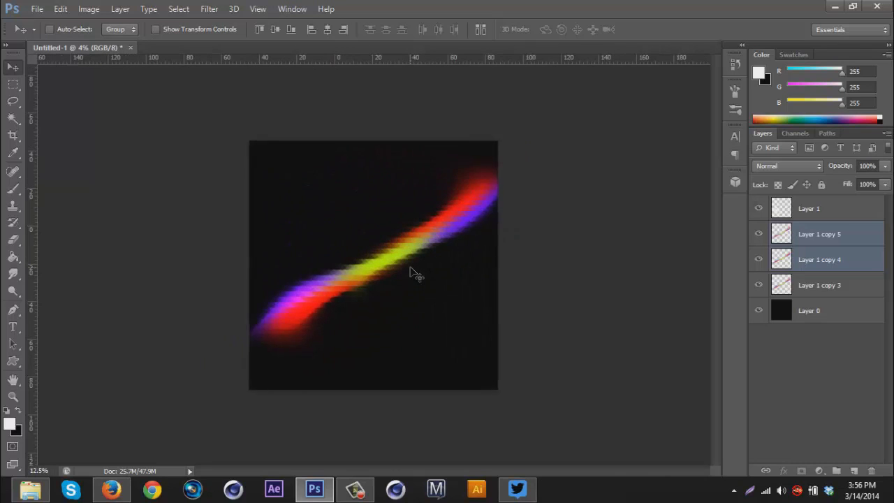
pyautogui.scroll(-2, 413, 272)
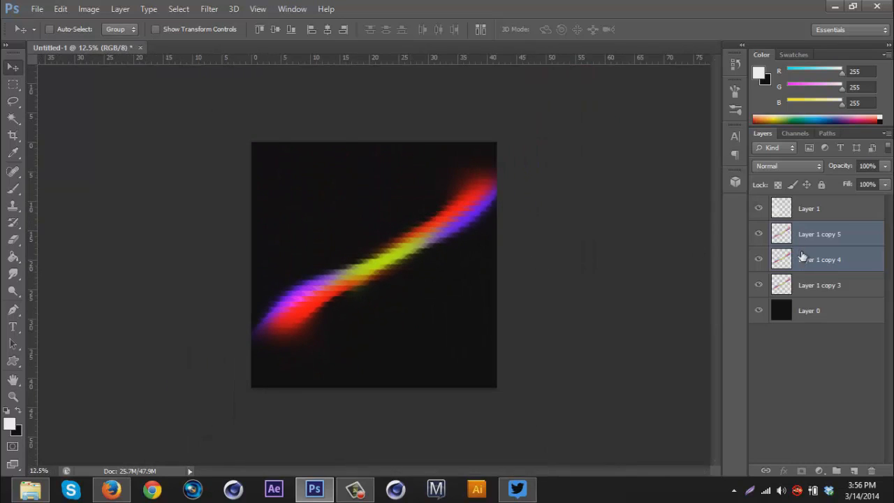
pyautogui.moveTo(761, 235); pyautogui.dragTo(761, 260)
pyautogui.press('Delete')
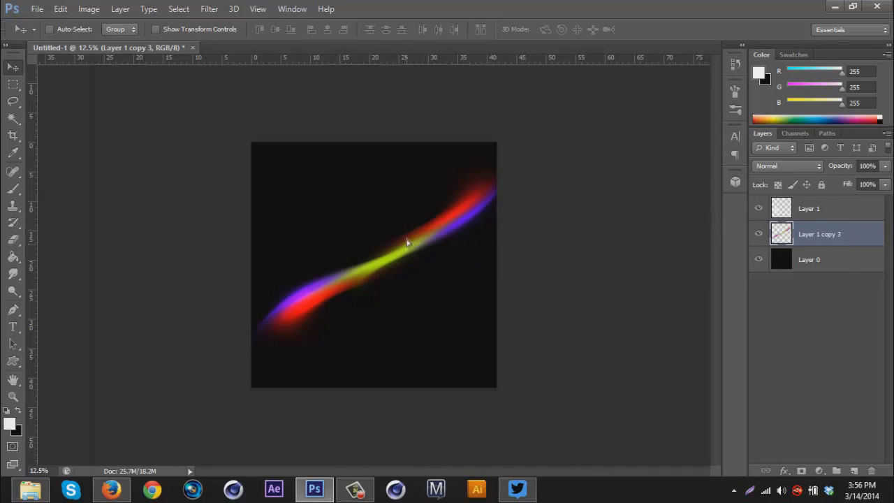
# - Nudge the streak slightly, add a new layer, and set a 2448 px brush
pyautogui.moveTo(410, 240); pyautogui.dragTo(404, 245)
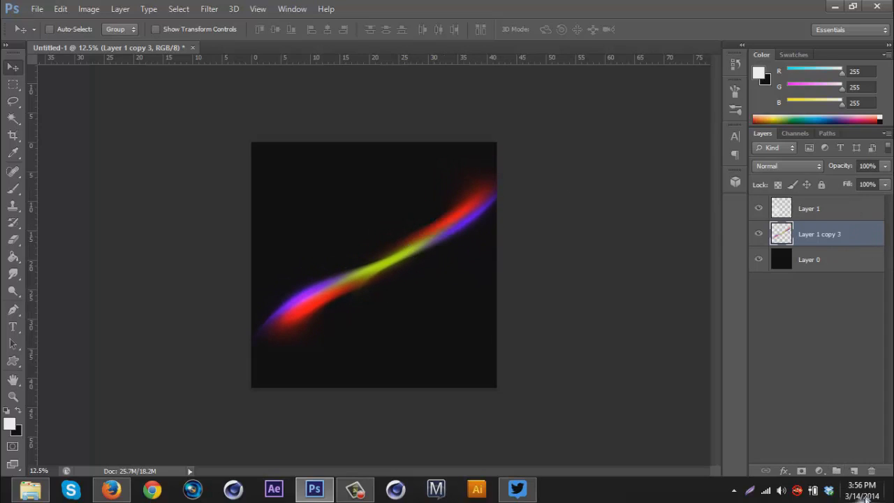
pyautogui.click(855, 472)
pyautogui.click(13, 188)
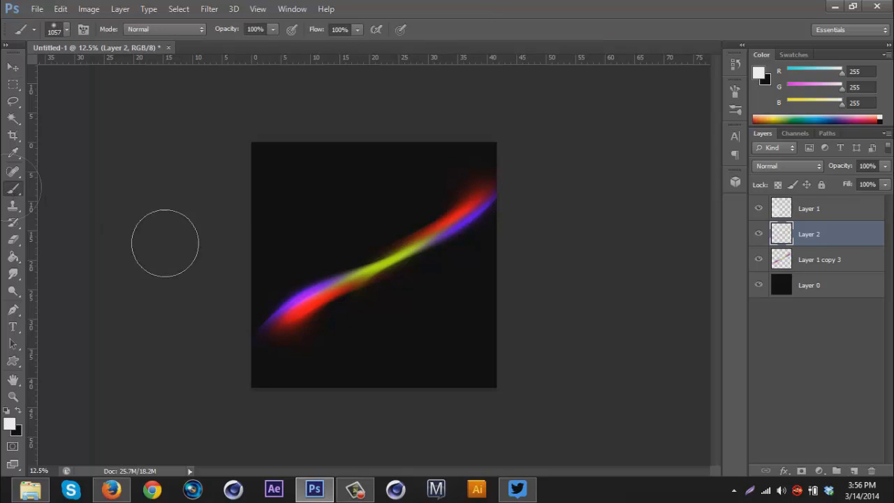
pyautogui.click(67, 31)
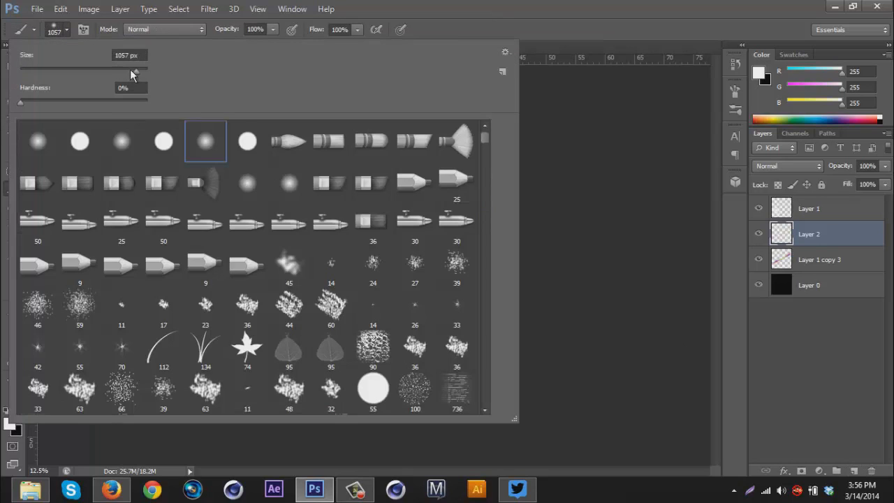
pyautogui.moveTo(140, 68); pyautogui.dragTo(142, 68)
pyautogui.press('Return')
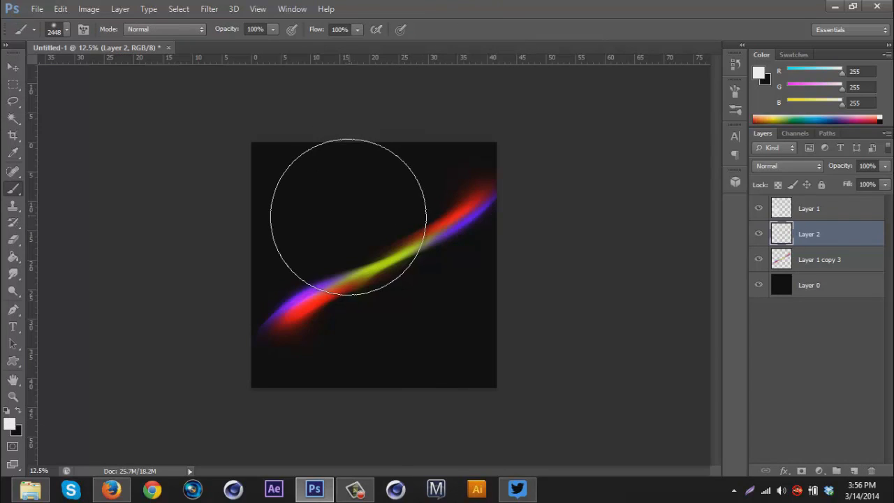
# - Paint a large white glow at canvas centre, fade it to 3% opacity, and add Layer 3
pyautogui.click(378, 258)
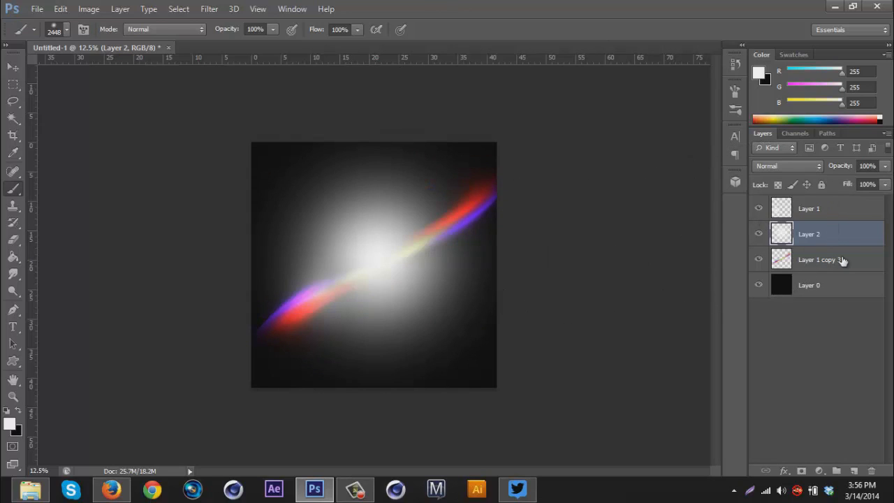
pyautogui.moveTo(838, 169); pyautogui.dragTo(778, 184)
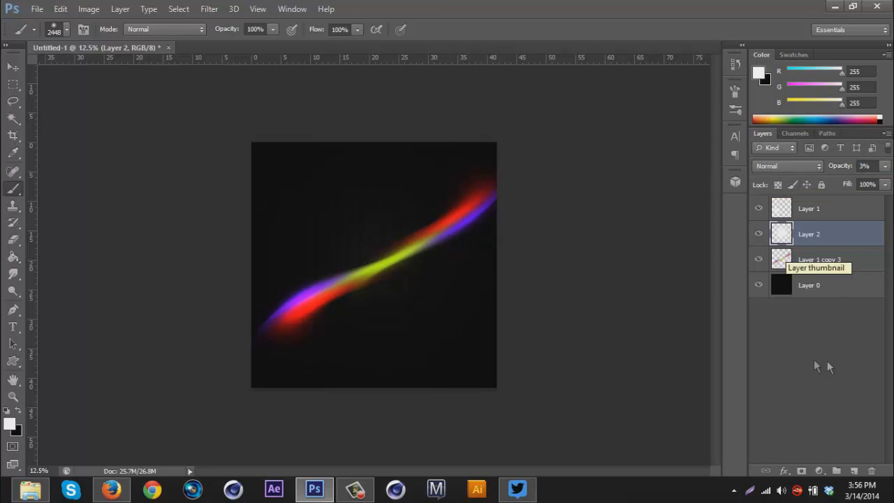
pyautogui.click(854, 471)
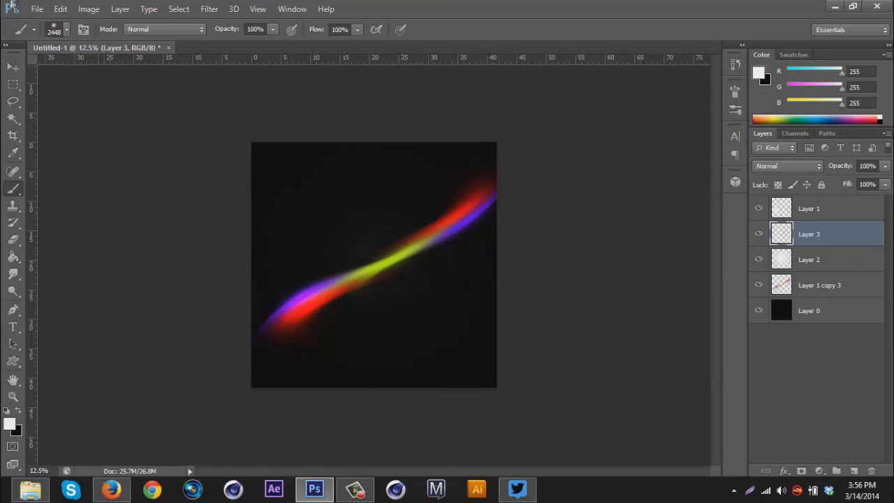
# - Choose the thin curved stroke brush tip and size it to 1521 px
pyautogui.click(67, 30)
pyautogui.scroll(-8, 362, 243)
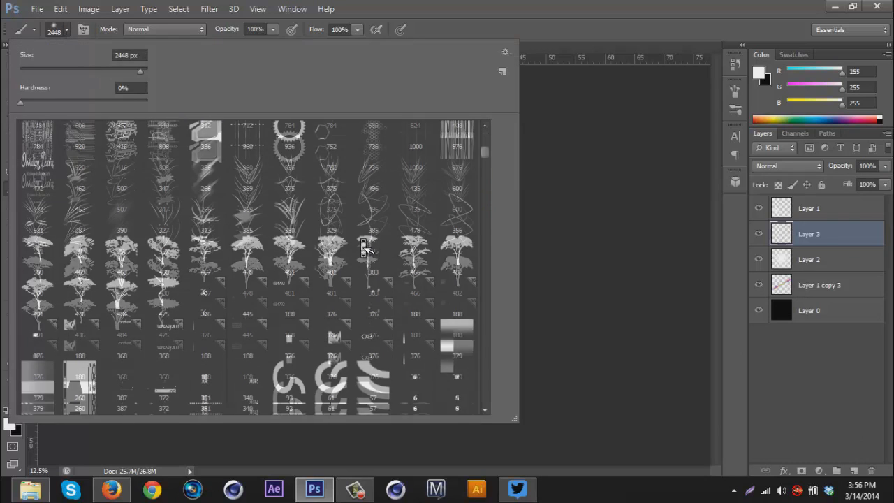
pyautogui.scroll(-3, 362, 243)
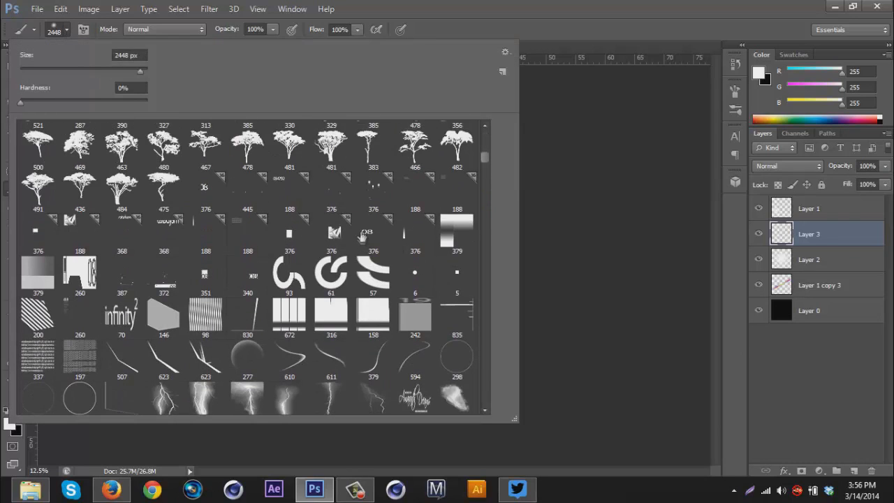
pyautogui.scroll(-3, 366, 241)
pyautogui.click(373, 229)
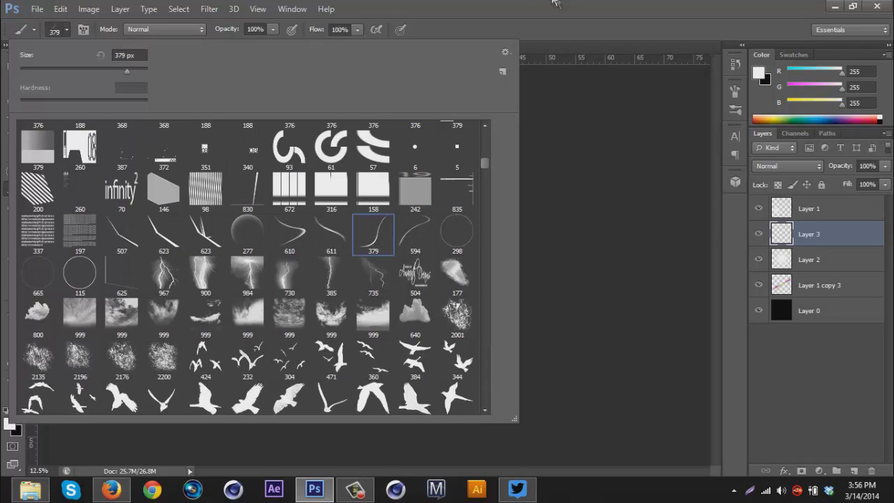
pyautogui.press('Return')
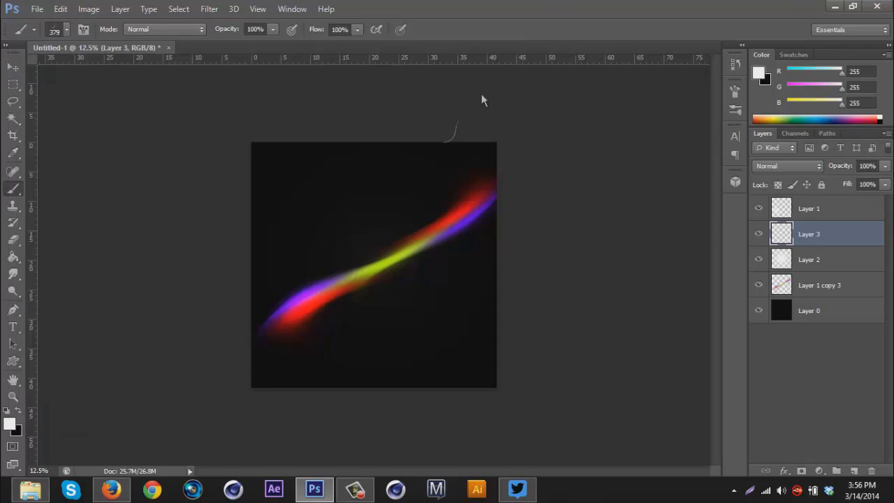
pyautogui.click(65, 30)
pyautogui.moveTo(134, 67); pyautogui.dragTo(138, 67)
pyautogui.press('Return')
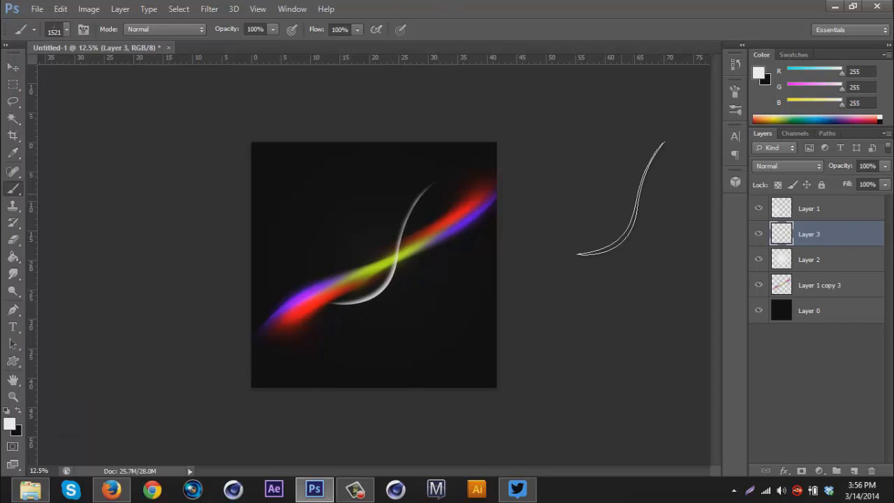
# - Duplicate the white curve with the Move tool, offsetting it down-right
pyautogui.click(13, 68)
pyautogui.moveTo(377, 279)
pyautogui.keyDown('alt'); pyautogui.mouseDown()
pyautogui.moveTo(395, 266)
pyautogui.moveTo(399, 289)
pyautogui.mouseUp(); pyautogui.keyUp('alt')
pyautogui.hotkey('ctrl', 't')
# - Flip the copied curve horizontally and slide it left to form a U shape
pyautogui.rightClick(408, 286)
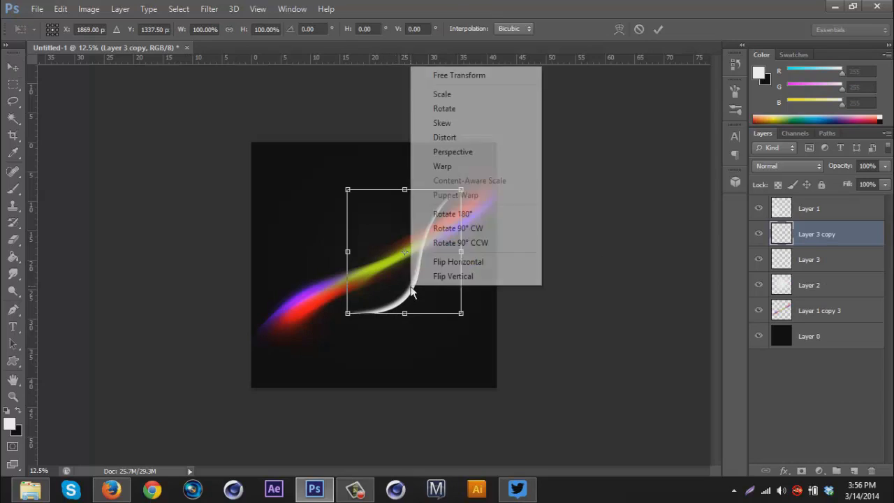
pyautogui.click(447, 266)
pyautogui.press('Return')
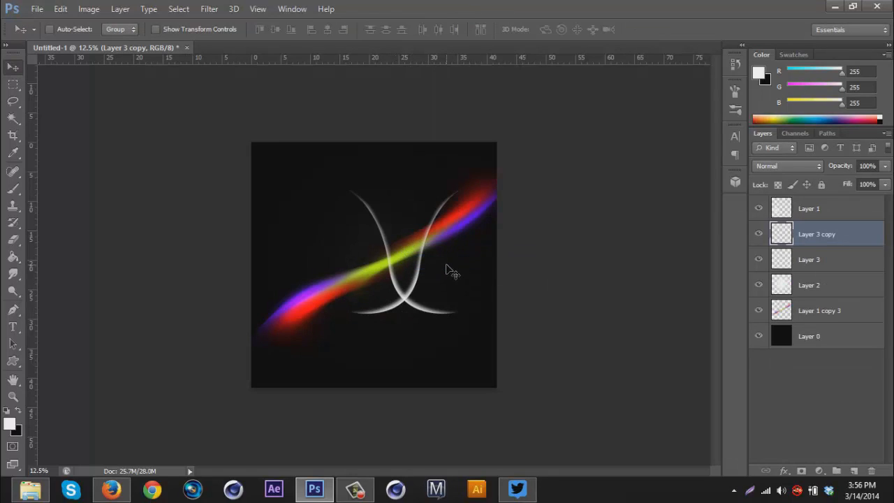
pyautogui.moveTo(450, 291); pyautogui.dragTo(360, 292)
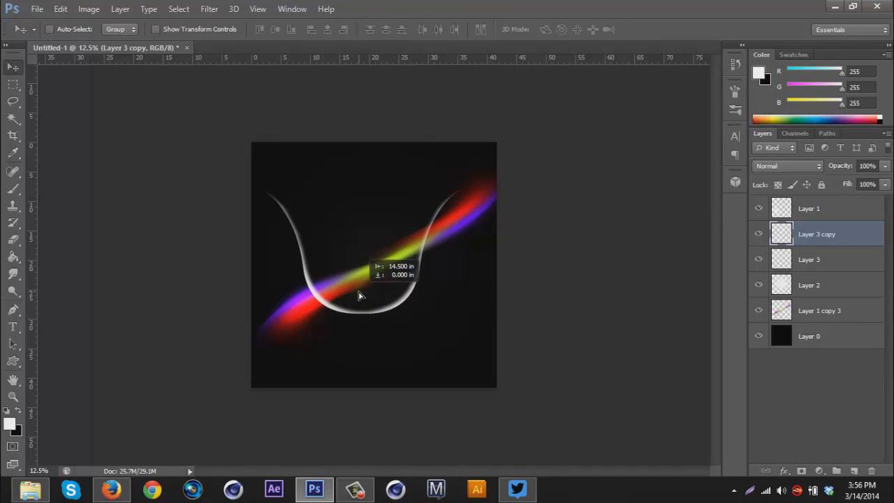
pyautogui.moveTo(358, 296); pyautogui.dragTo(349, 304)
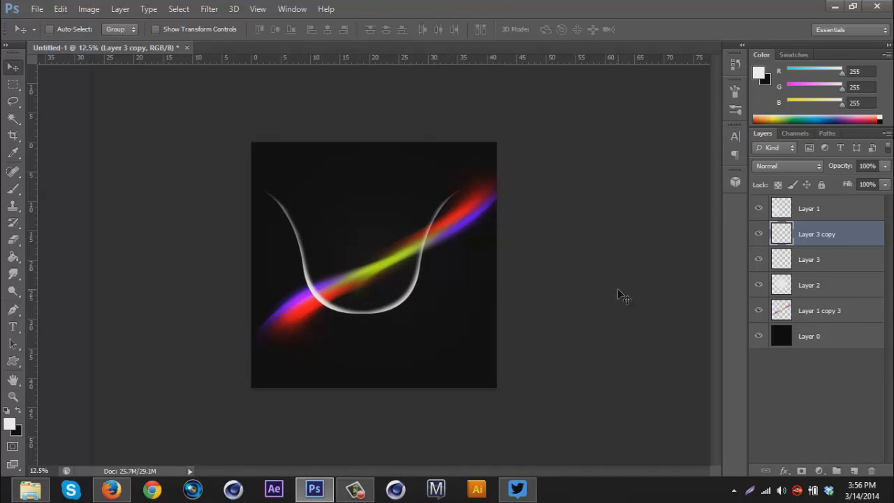
# - Merge the copy into Layer 3, rotate the curves about 60° and enlarge them along the streak
pyautogui.rightClick(854, 243)
pyautogui.click(668, 333)
pyautogui.hotkey('ctrl', 't')
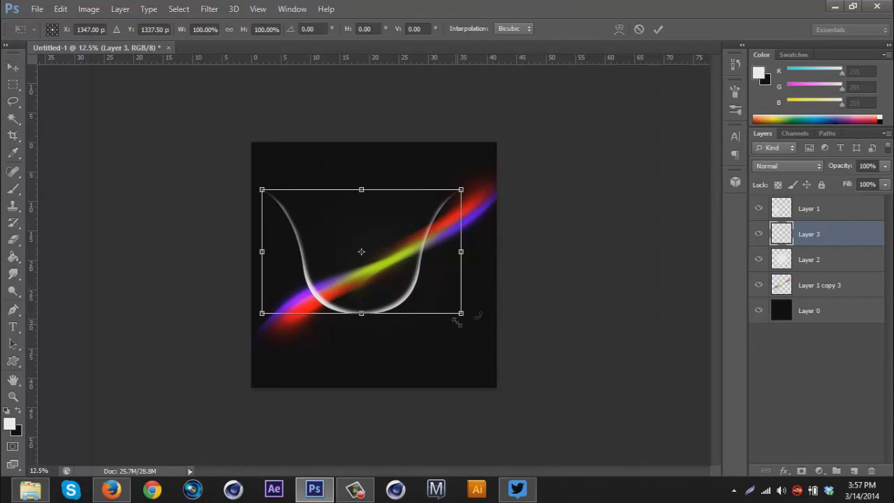
pyautogui.moveTo(458, 321); pyautogui.dragTo(385, 273)
pyautogui.press('Return')
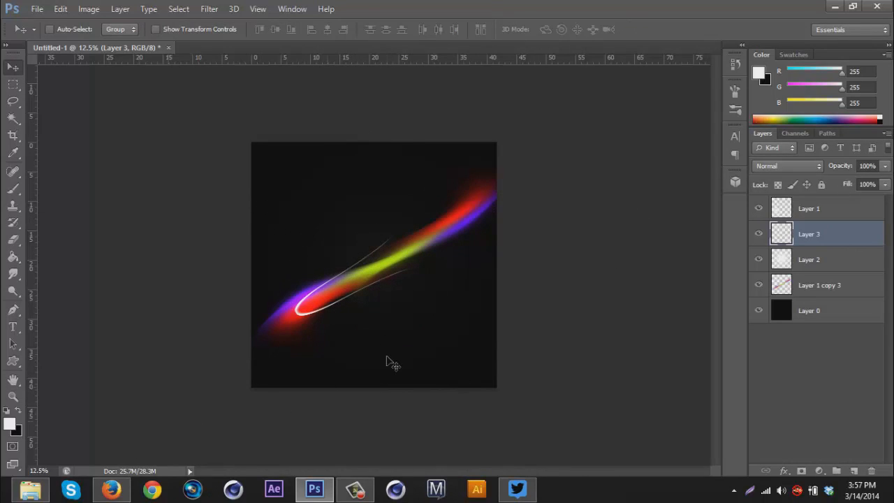
pyautogui.hotkey('ctrl', 't')
pyautogui.moveTo(413, 236); pyautogui.dragTo(497, 195)
pyautogui.press('Return')
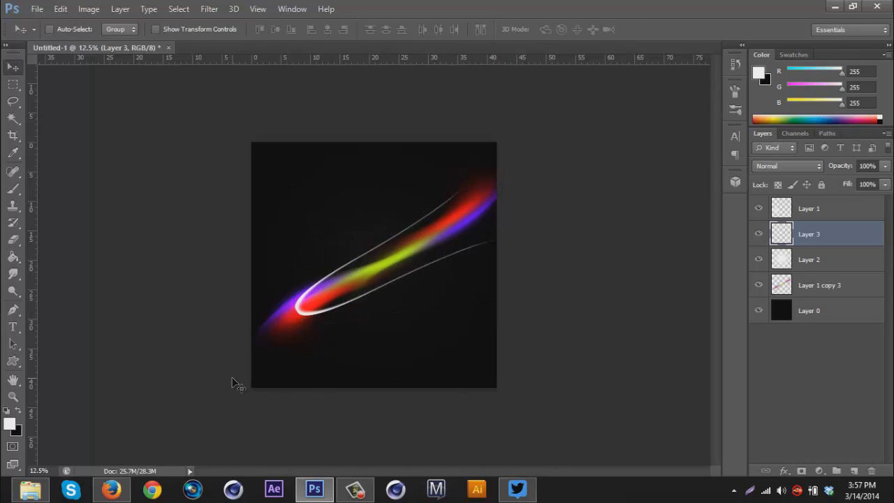
# - Erase the curves' lower-left ends with a soft round eraser into two thin lines
pyautogui.click(12, 239)
pyautogui.moveTo(296, 290)
pyautogui.mouseDown()
pyautogui.moveTo(300, 304)
pyautogui.moveTo(322, 292)
pyautogui.mouseUp()
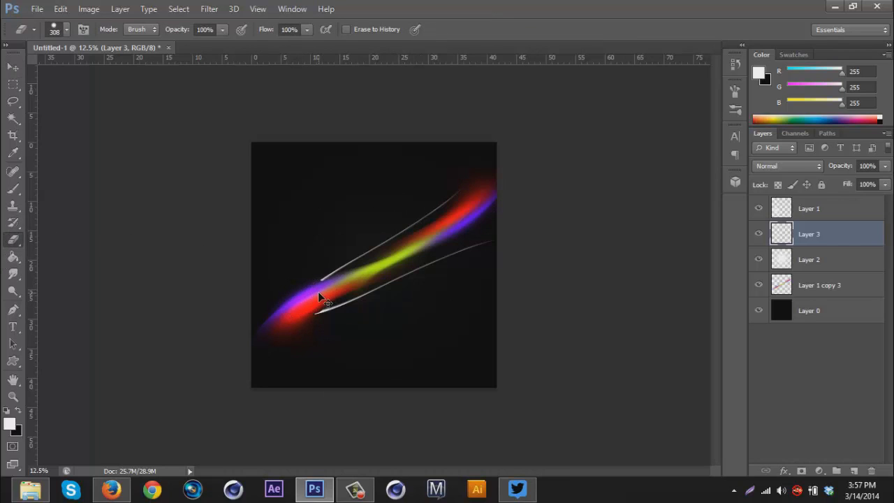
pyautogui.click(61, 30)
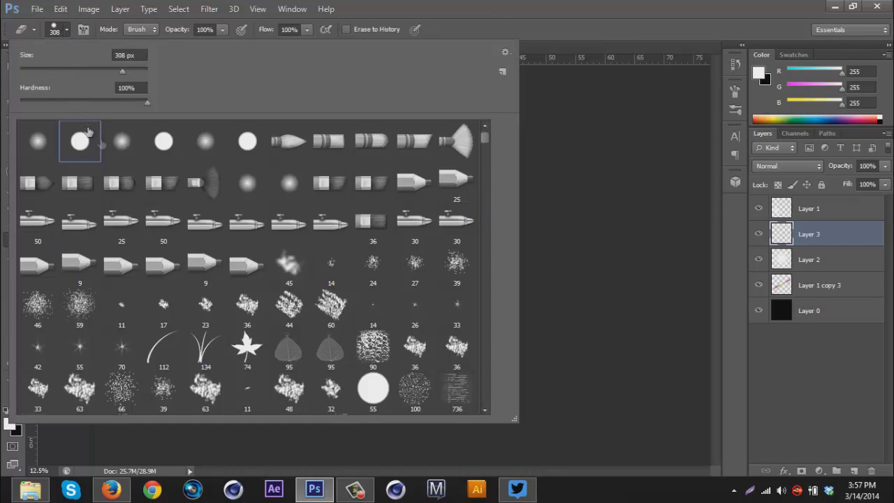
pyautogui.click(494, 5)
pyautogui.moveTo(297, 308)
pyautogui.mouseDown()
pyautogui.moveTo(318, 299)
pyautogui.moveTo(279, 322)
pyautogui.moveTo(332, 291)
pyautogui.mouseUp()
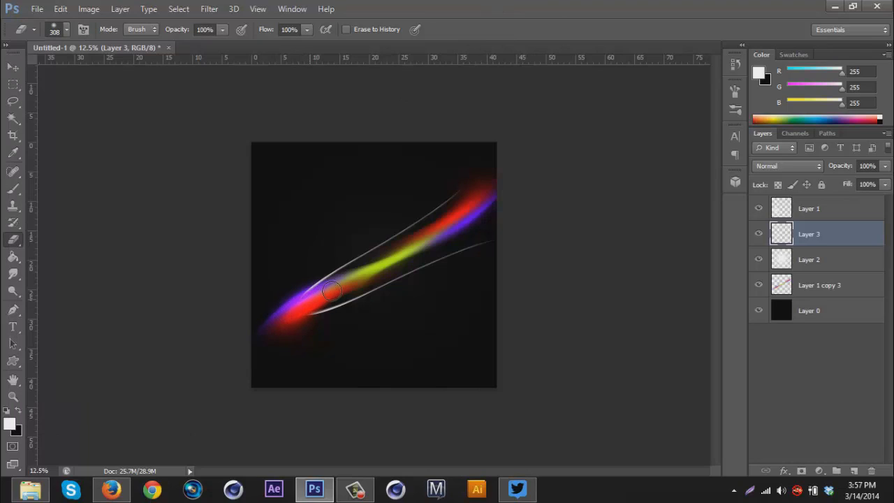
pyautogui.click(363, 493)
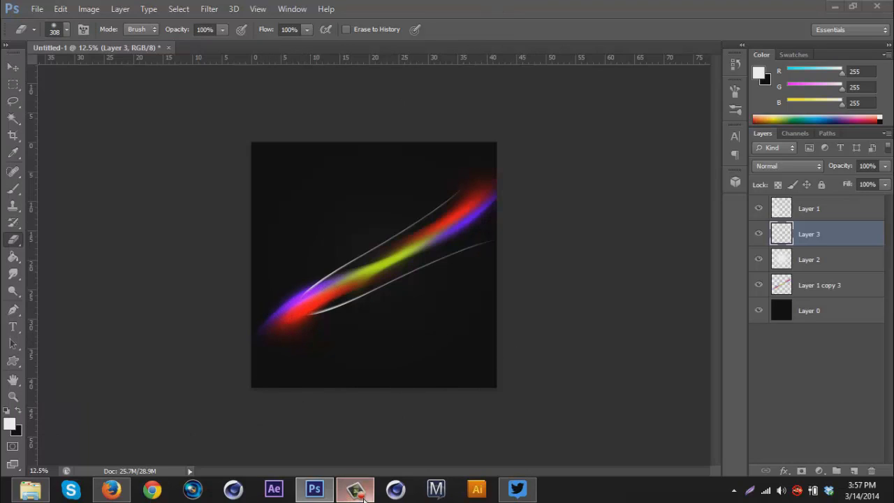